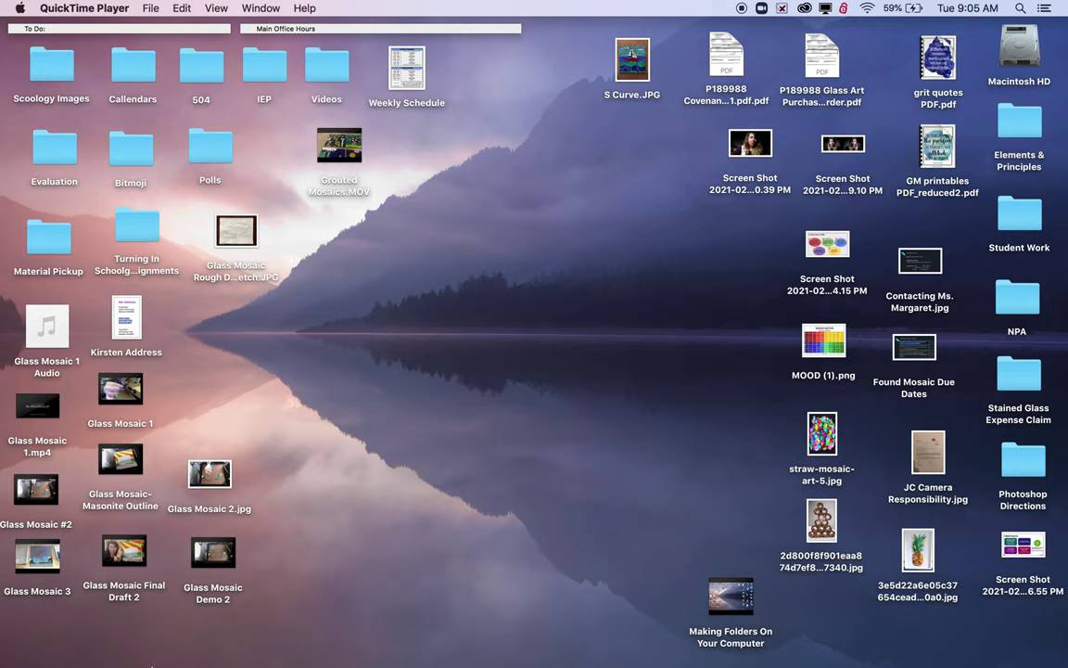
In a Finder window, open Documents › Photography › Composition to list its IMG photos.
mouse_move(109, 644)
left_click(62, 657)
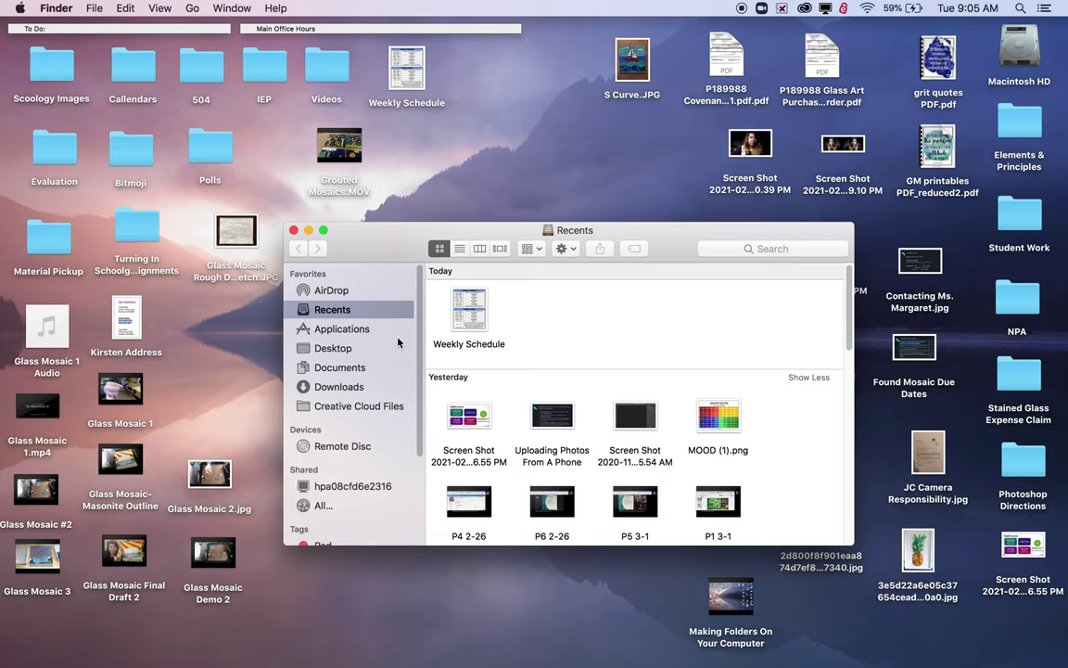
left_click(344, 368)
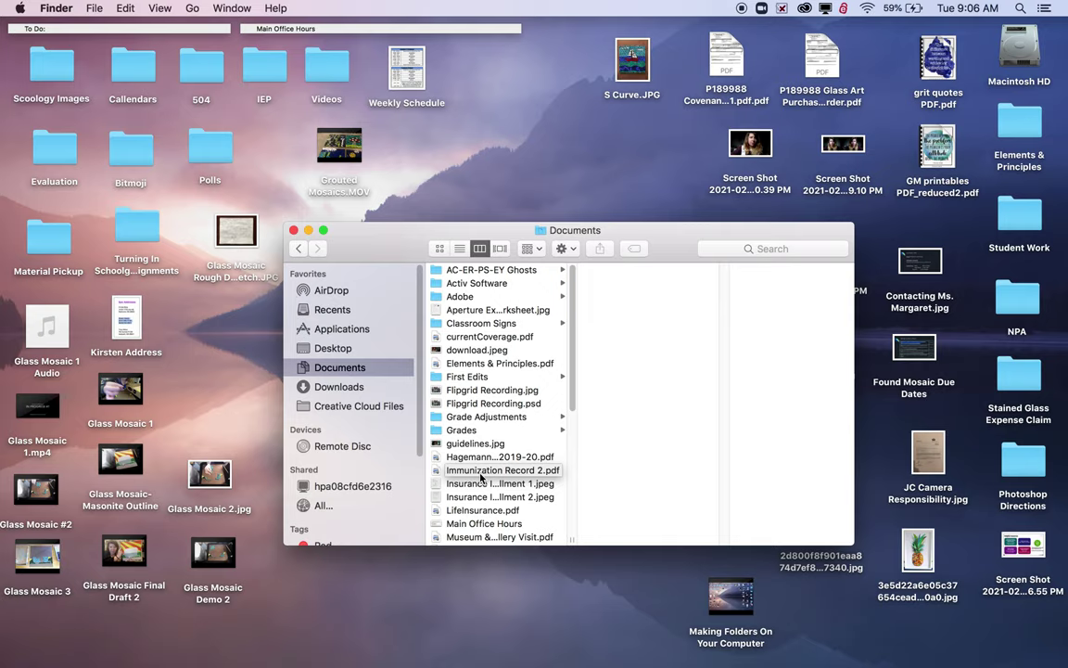
scroll(480, 477, "down", 8)
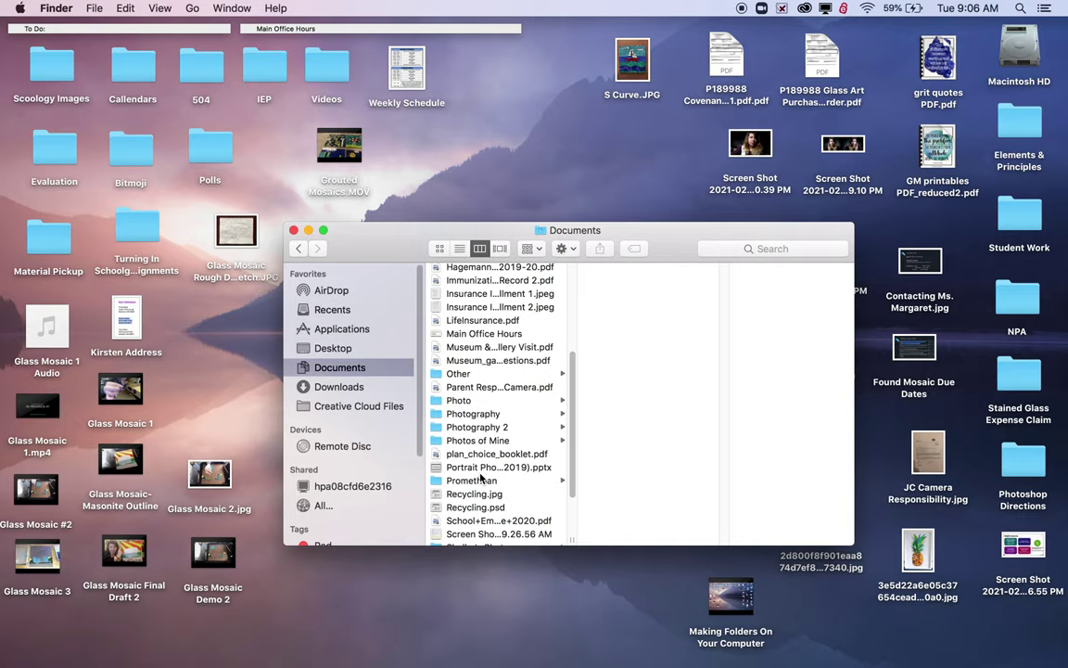
scroll(481, 478, "down", 3)
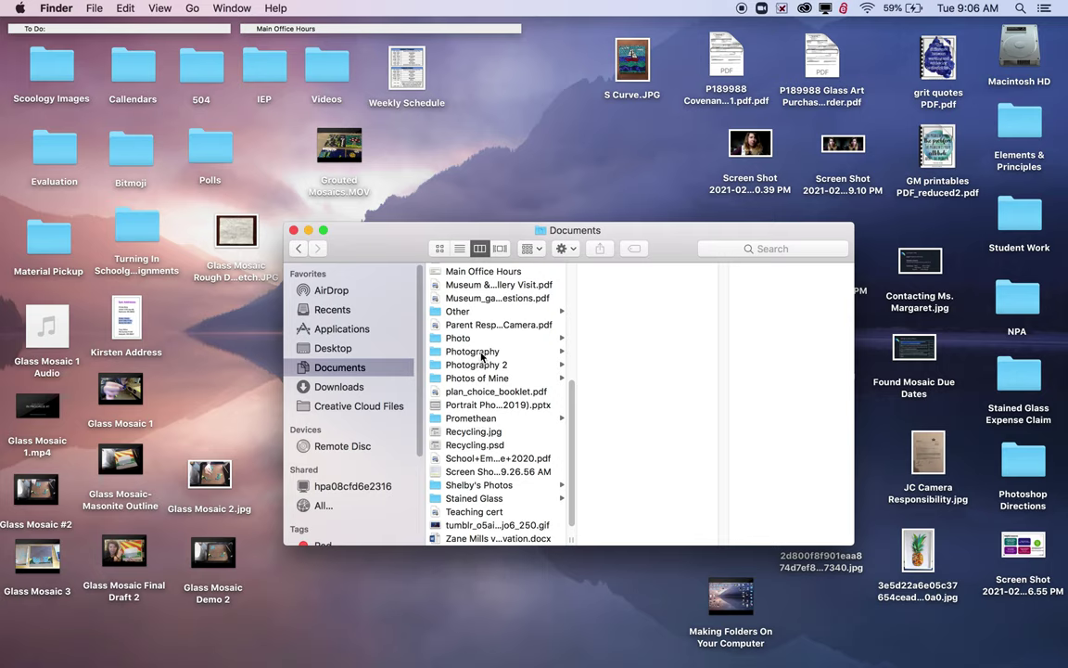
left_click(474, 355)
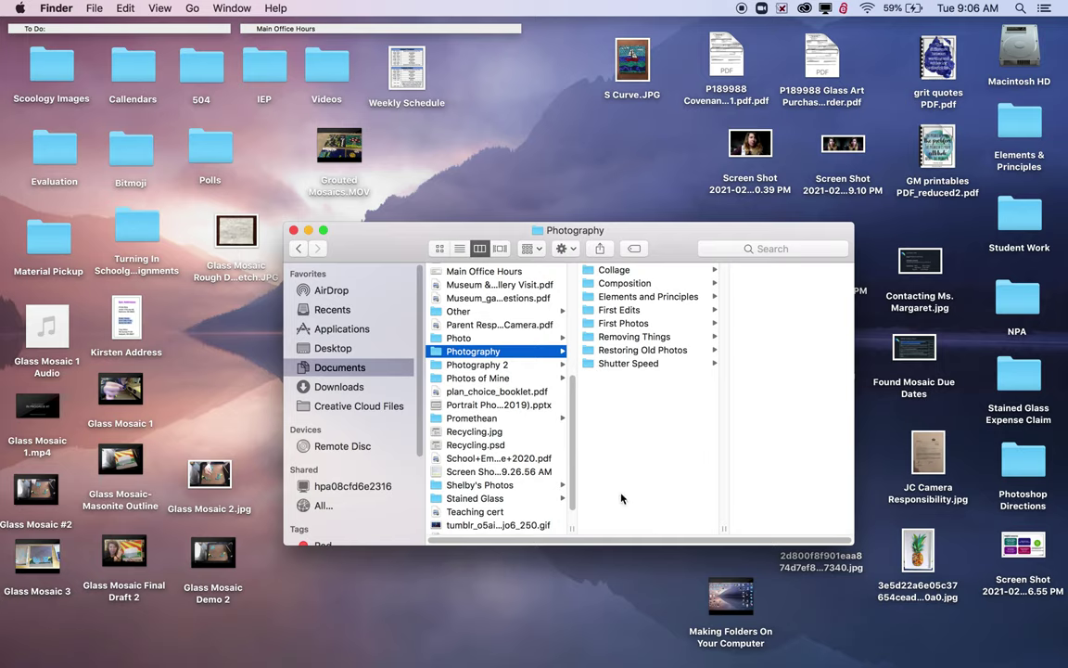
left_click(627, 284)
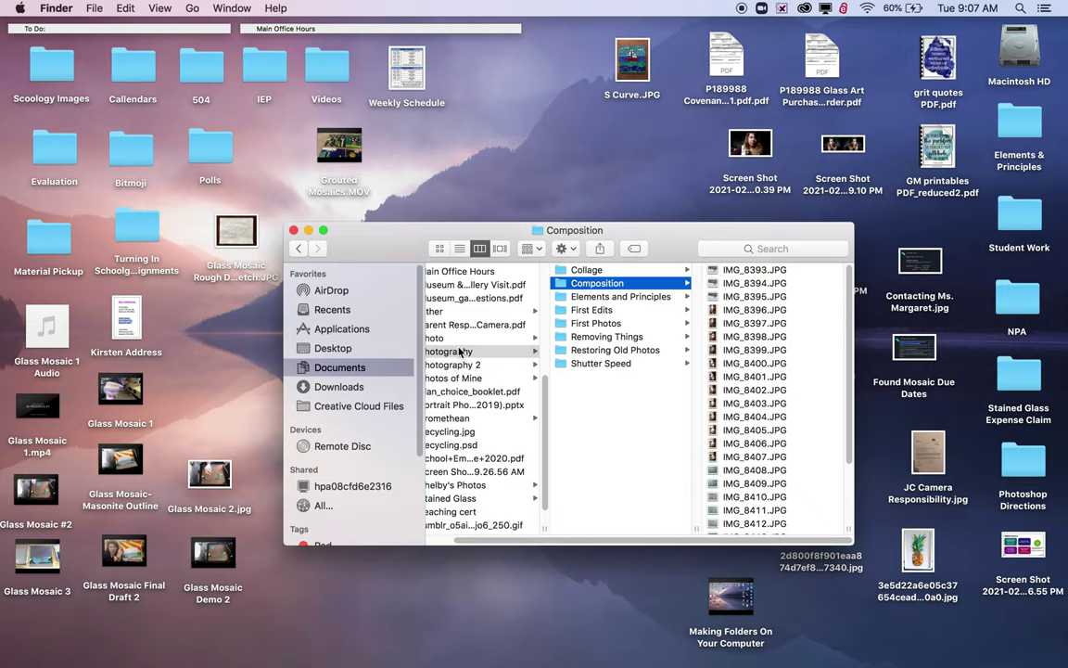
Preview IMG_8397.JPG and the duck photo IMG_8409.JPG, then open a second Finder window.
left_click(753, 322)
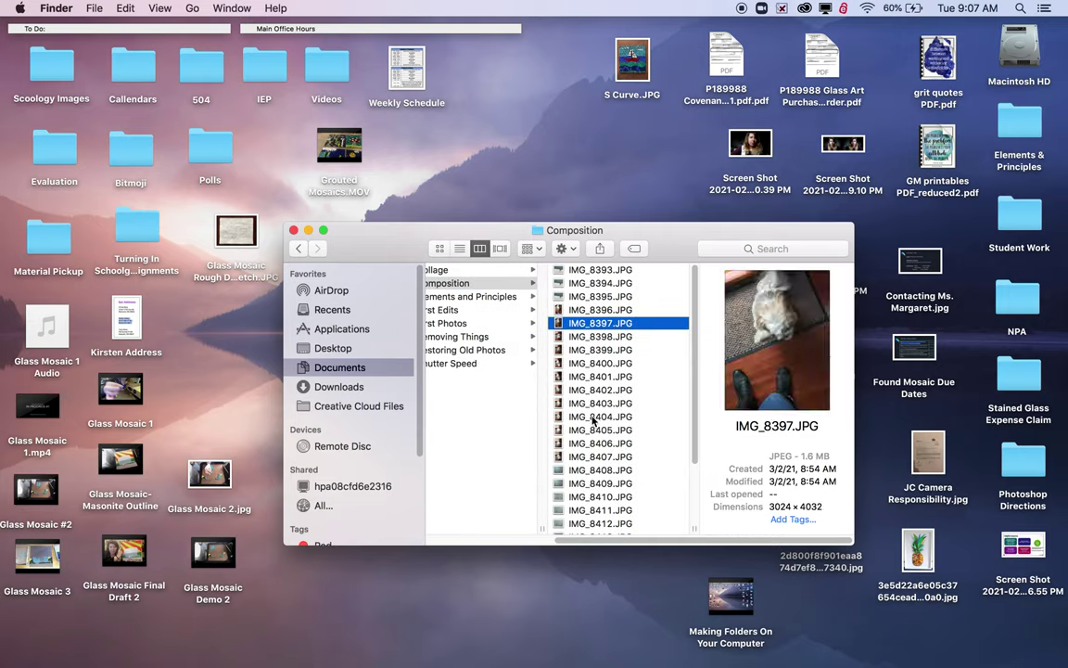
left_click(599, 483)
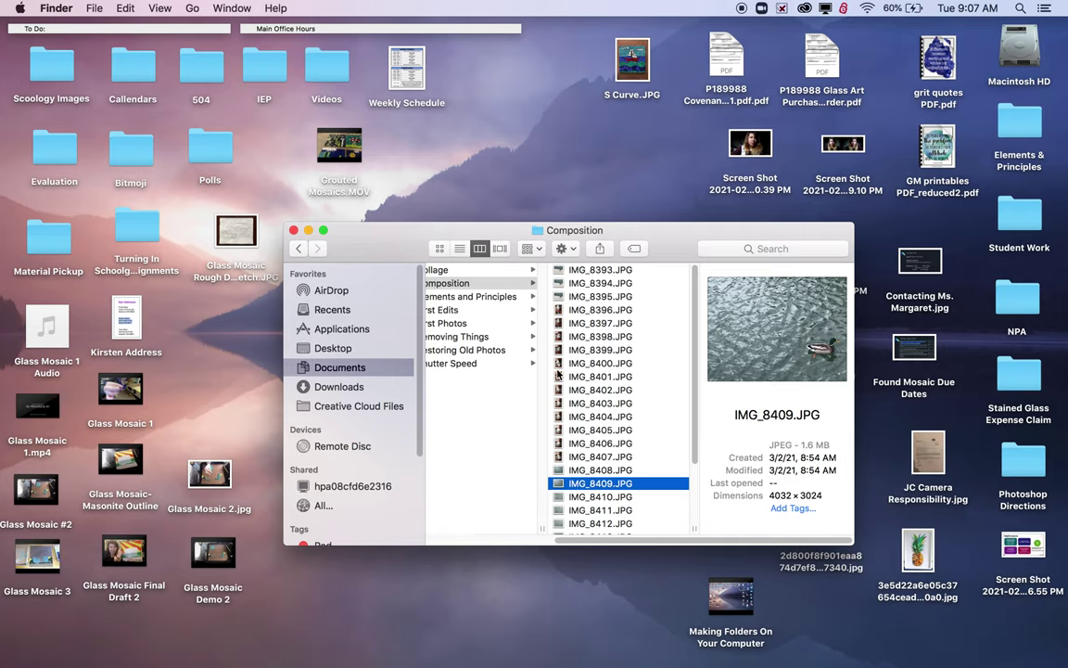
mouse_move(203, 640)
key("super+n")
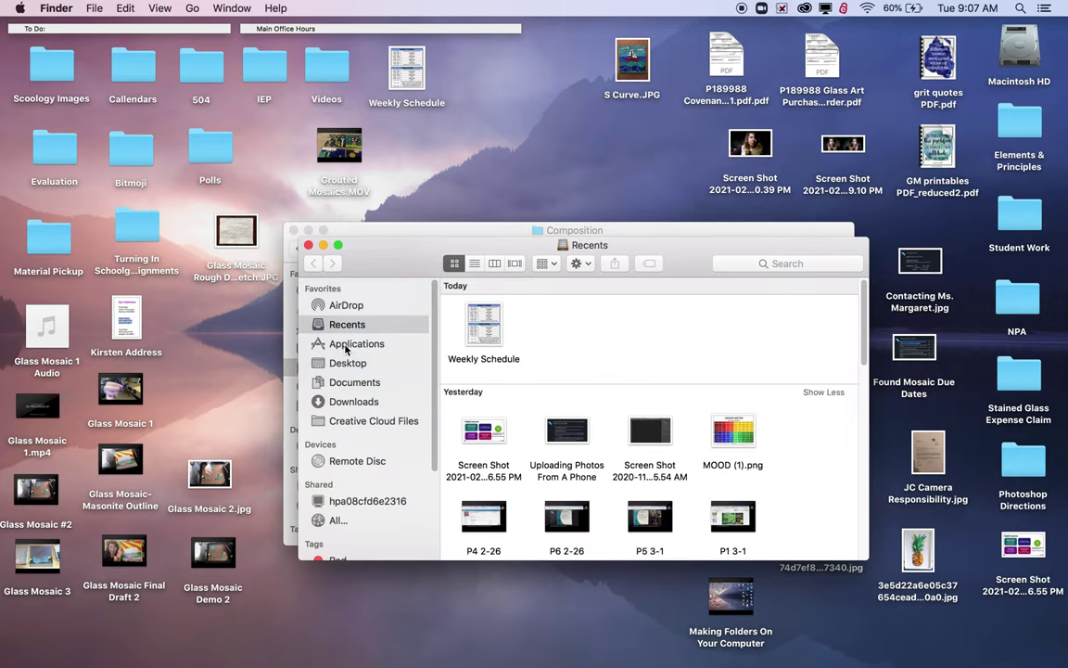
Launch Adobe Photoshop 2020 from the Applications › Adobe Photoshop 2020 folder.
left_click(349, 344)
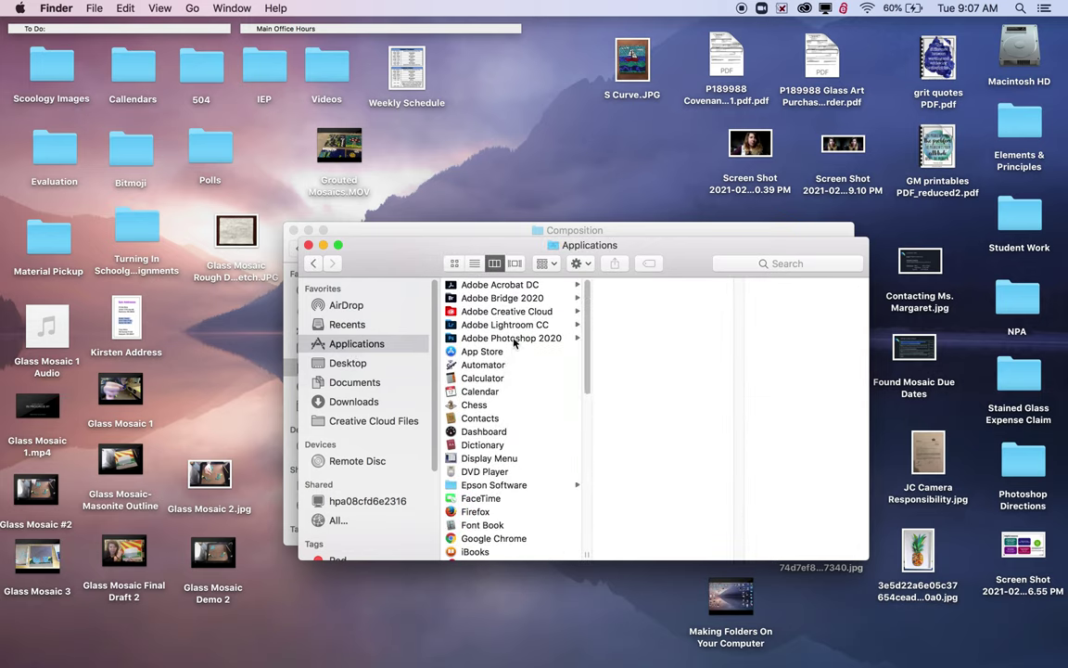
left_click(515, 339)
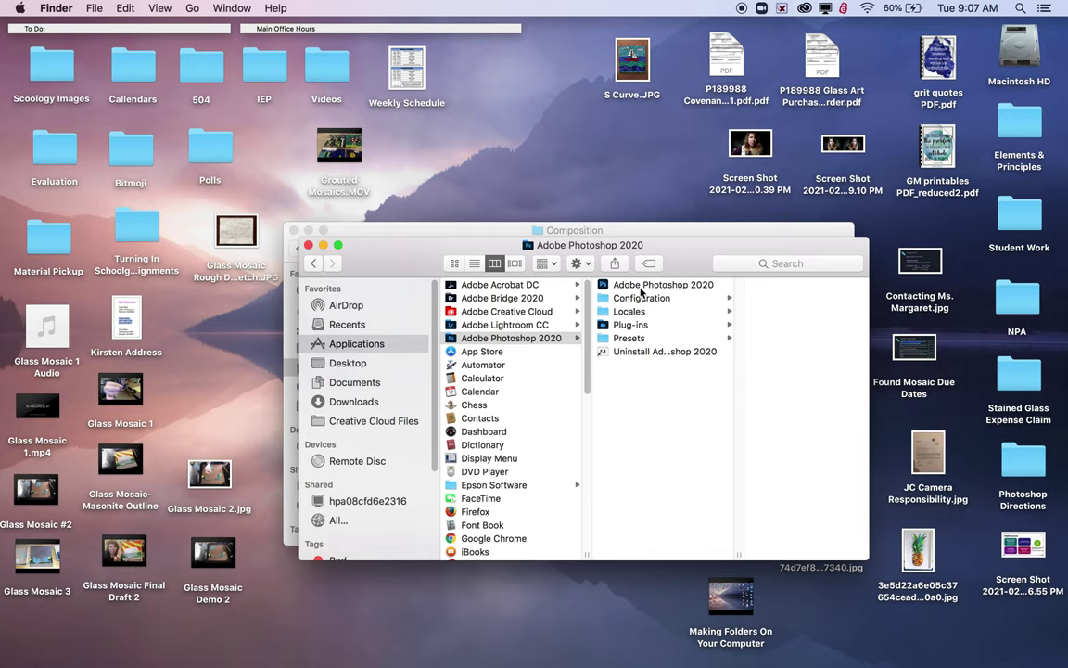
left_click(640, 287)
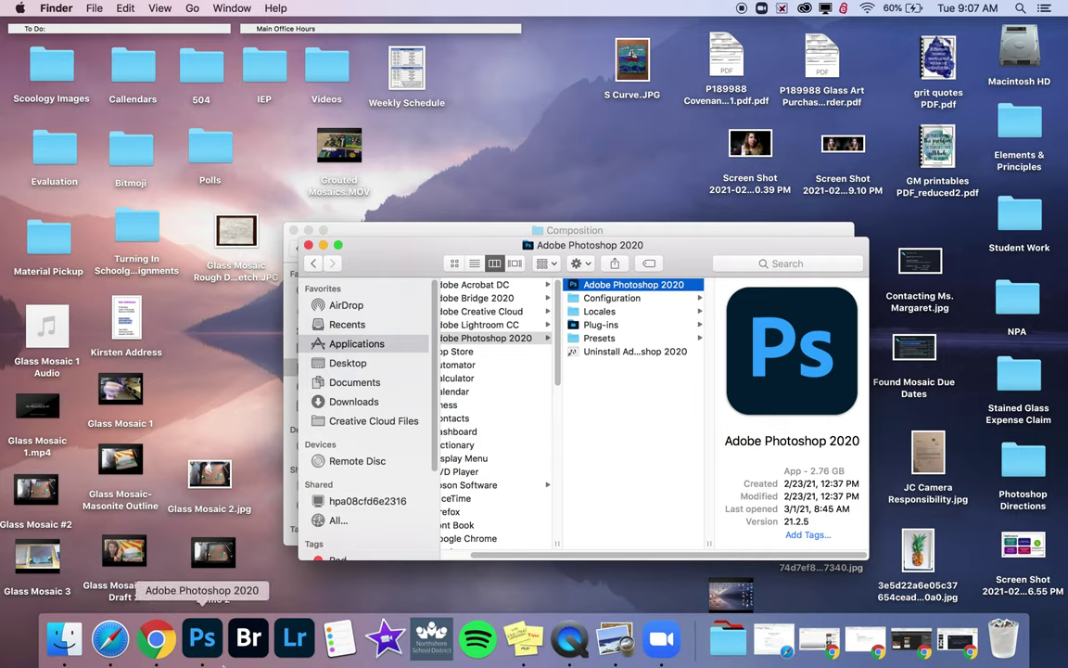
double_click(636, 291)
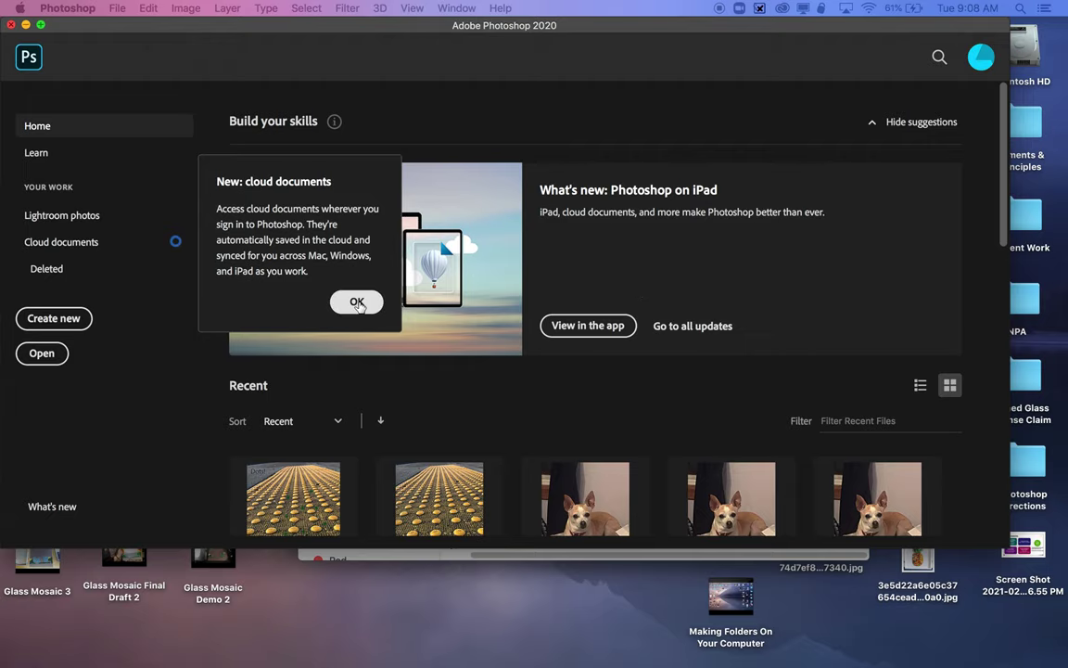
Dismiss the cloud documents notice, enlarge the Photoshop home window, and scroll through Recent files.
left_click(649, 396)
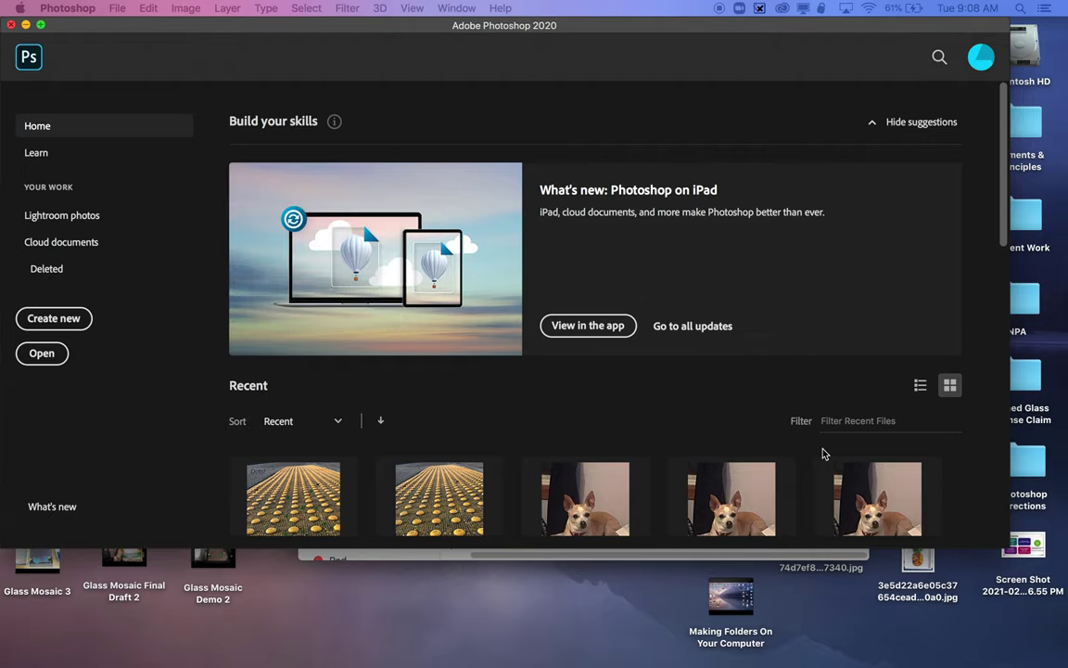
left_click_drag(1052, 604, 1067, 667)
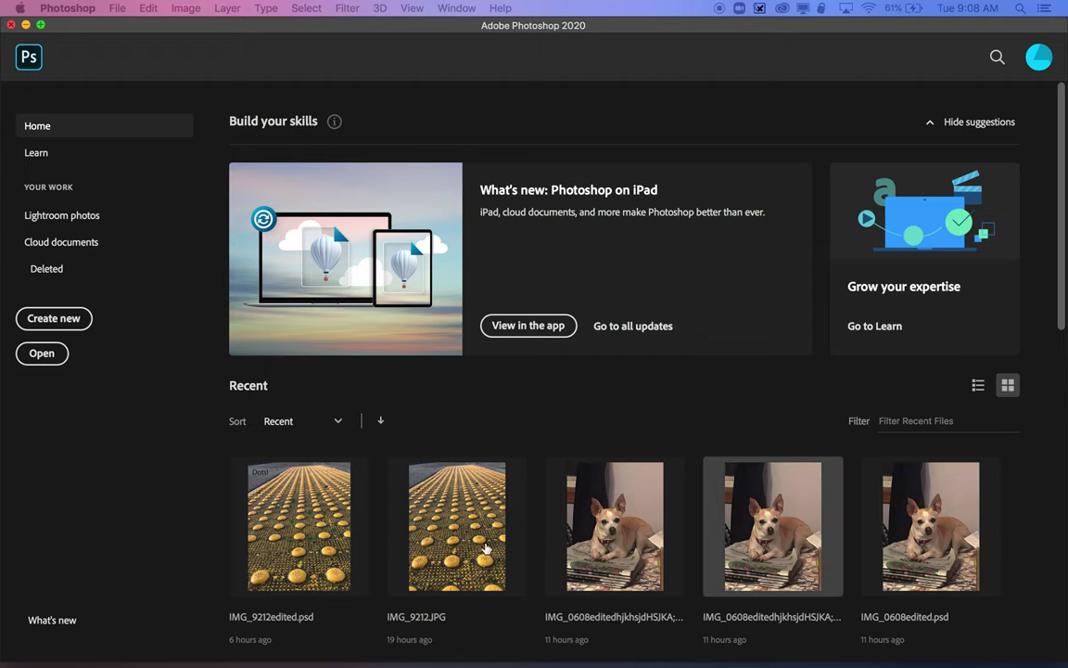
scroll(708, 511, "down", 5)
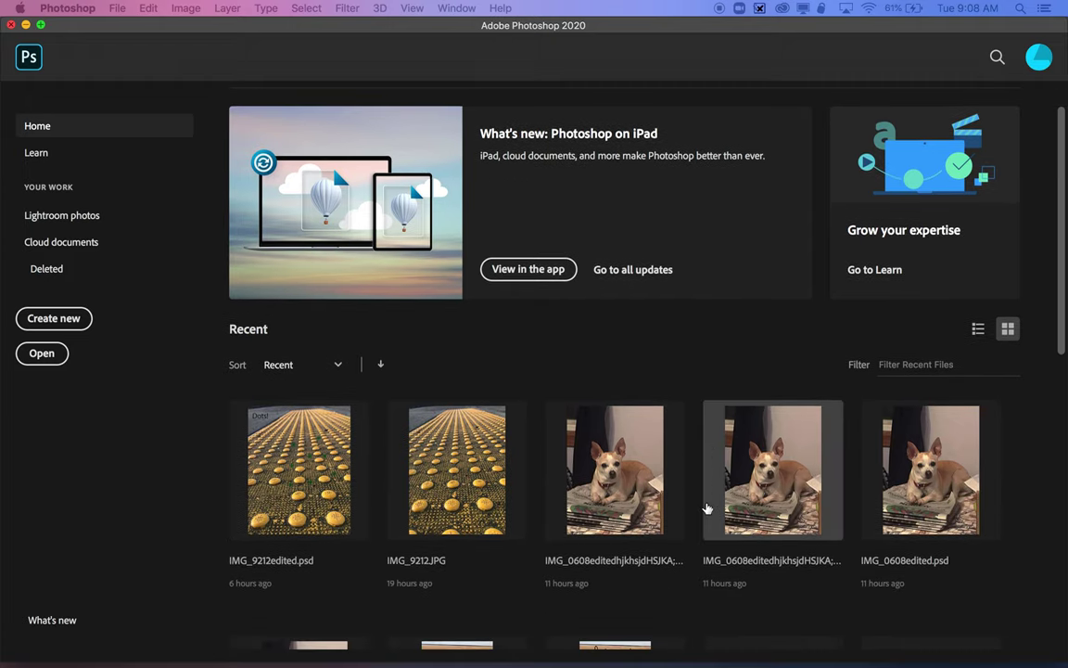
scroll(708, 509, "down", 2)
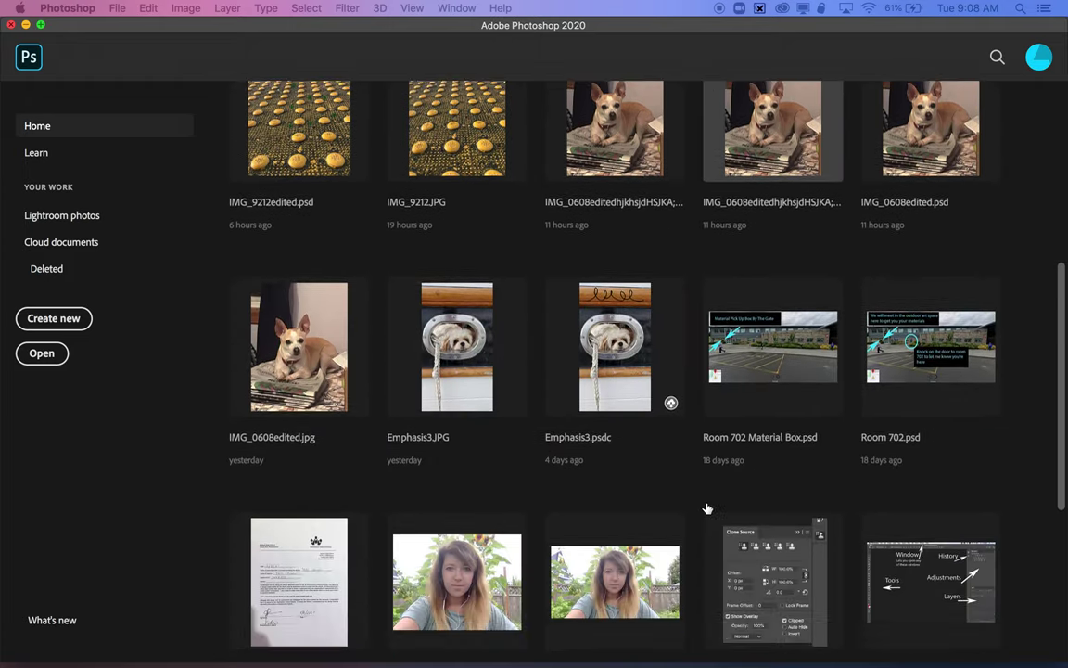
scroll(706, 509, "up", 5)
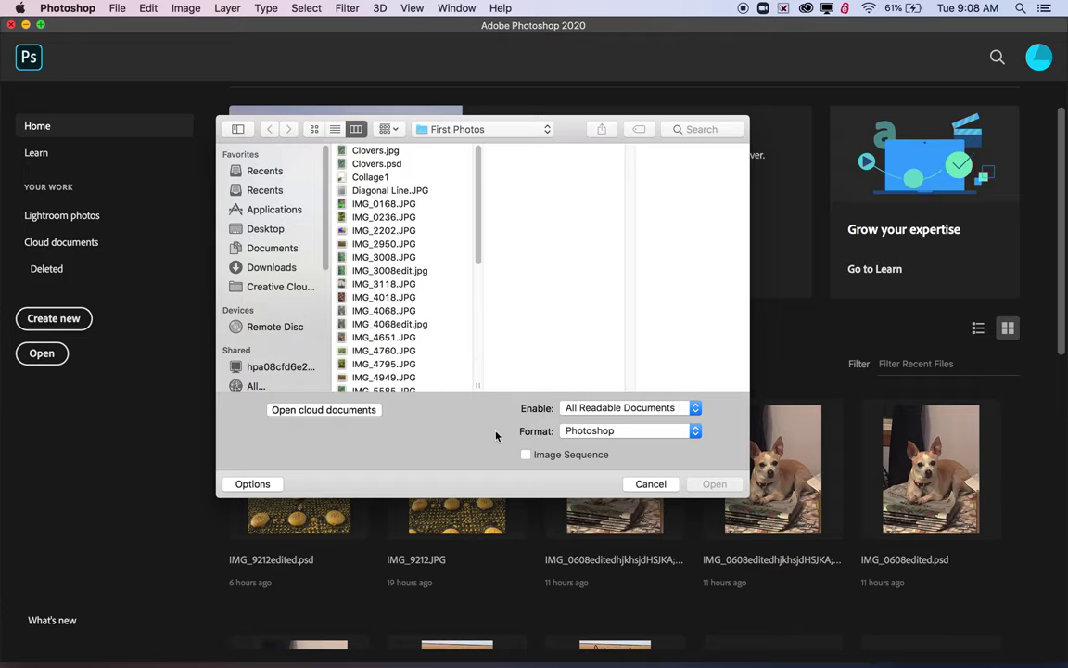
Cancel the Open dialog, leave Home for the empty workspace, and show the File menu.
left_click(665, 490)
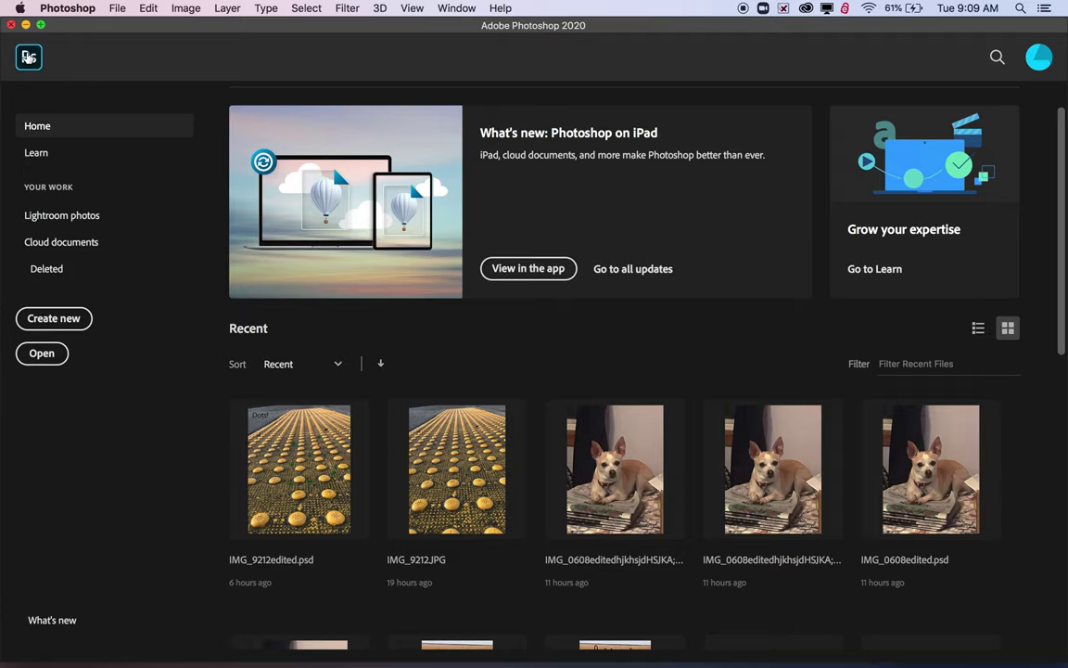
left_click(29, 56)
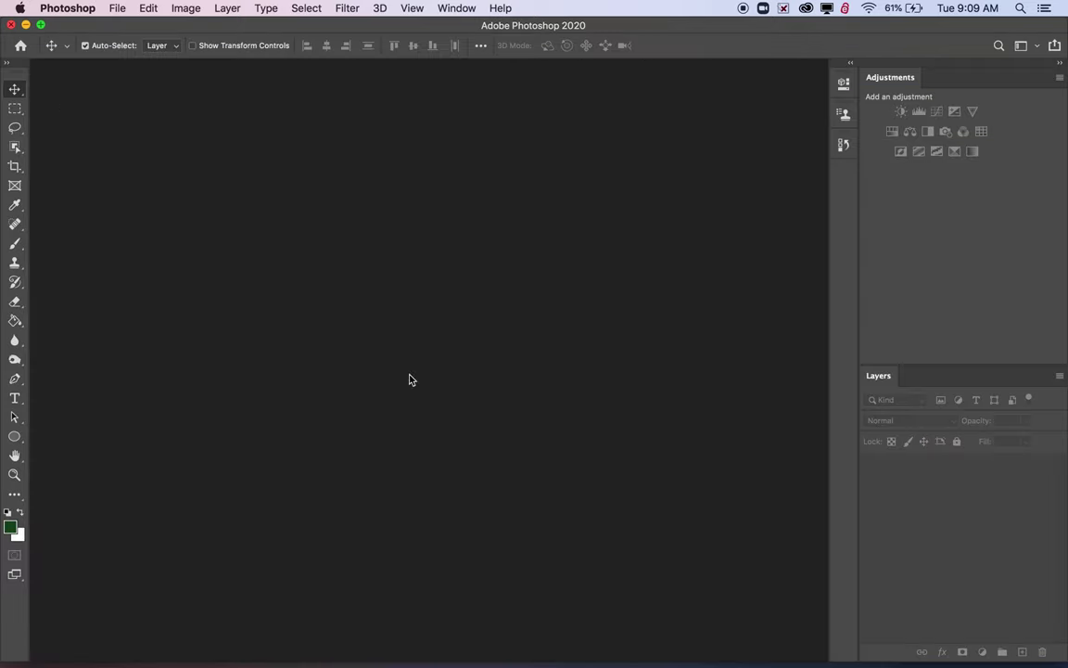
left_click(121, 9)
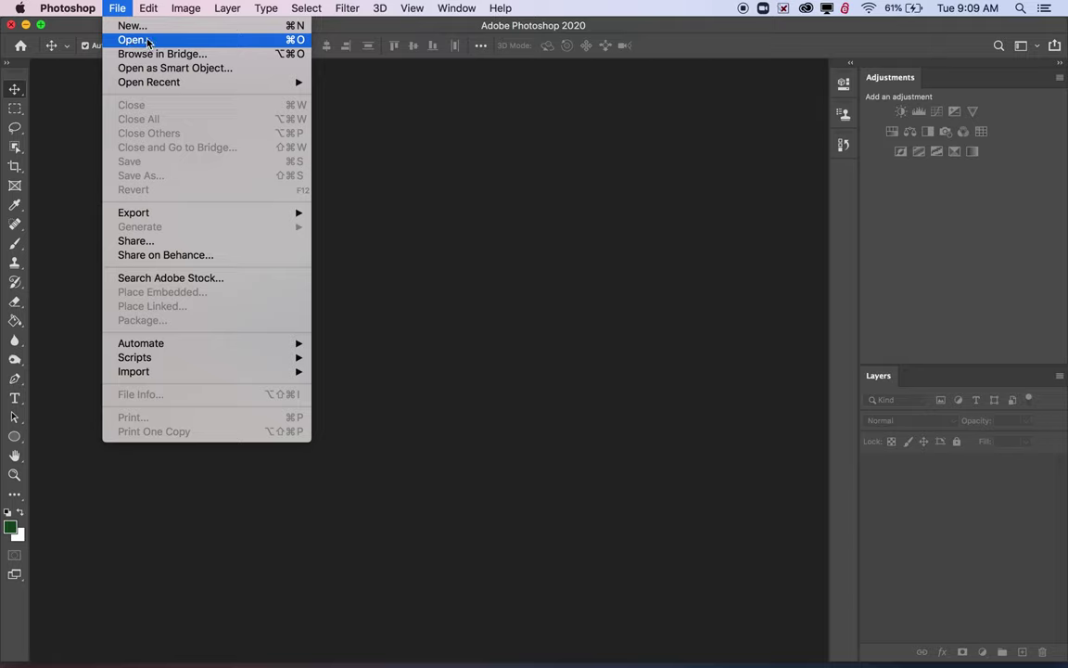
In the Open dialog, browse to Documents › Photography › Composition.
left_click(147, 41)
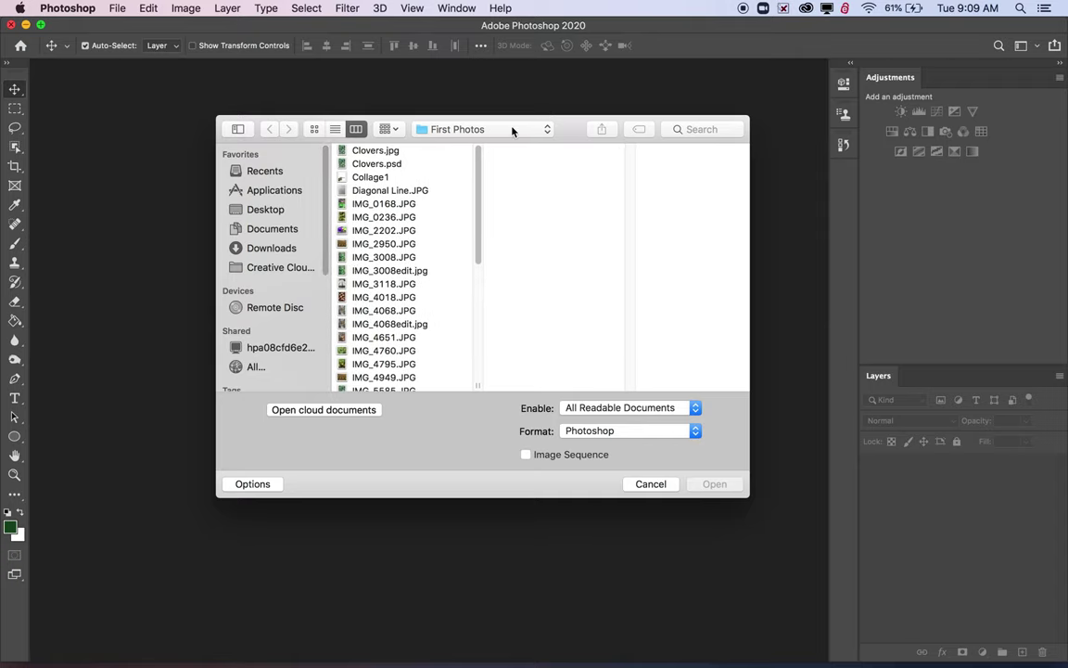
left_click(281, 232)
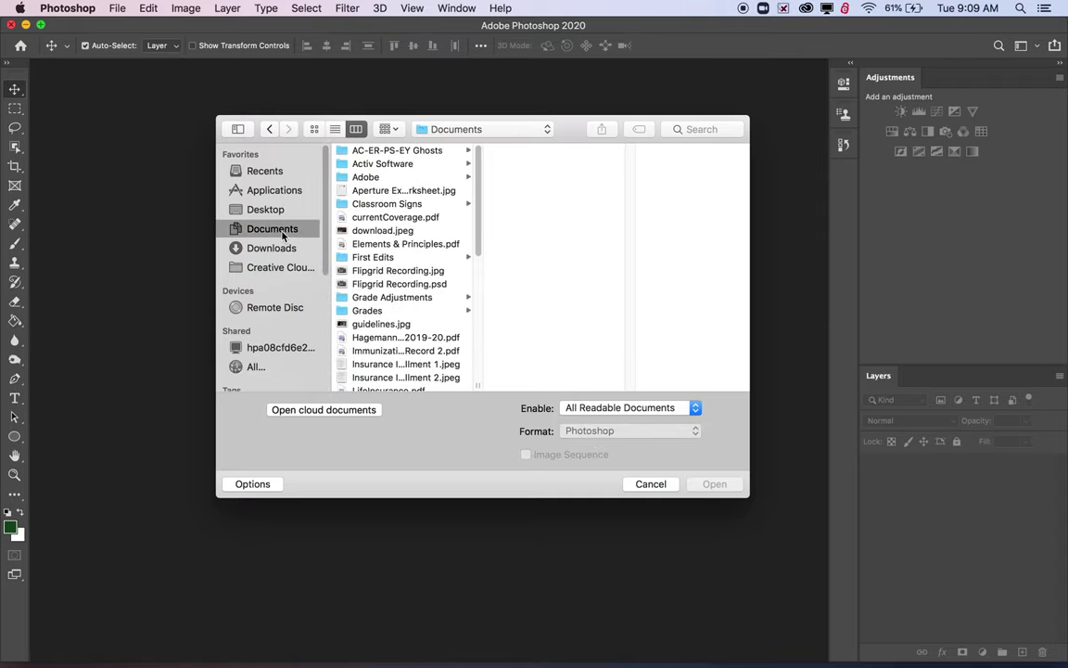
scroll(408, 320, "down", 10)
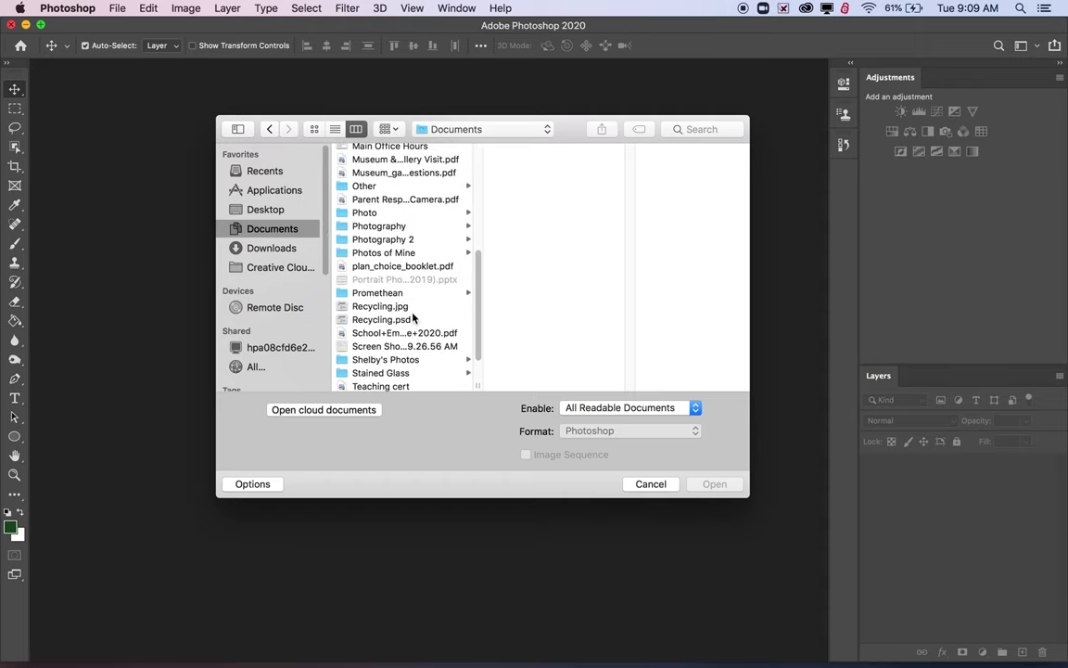
left_click(385, 225)
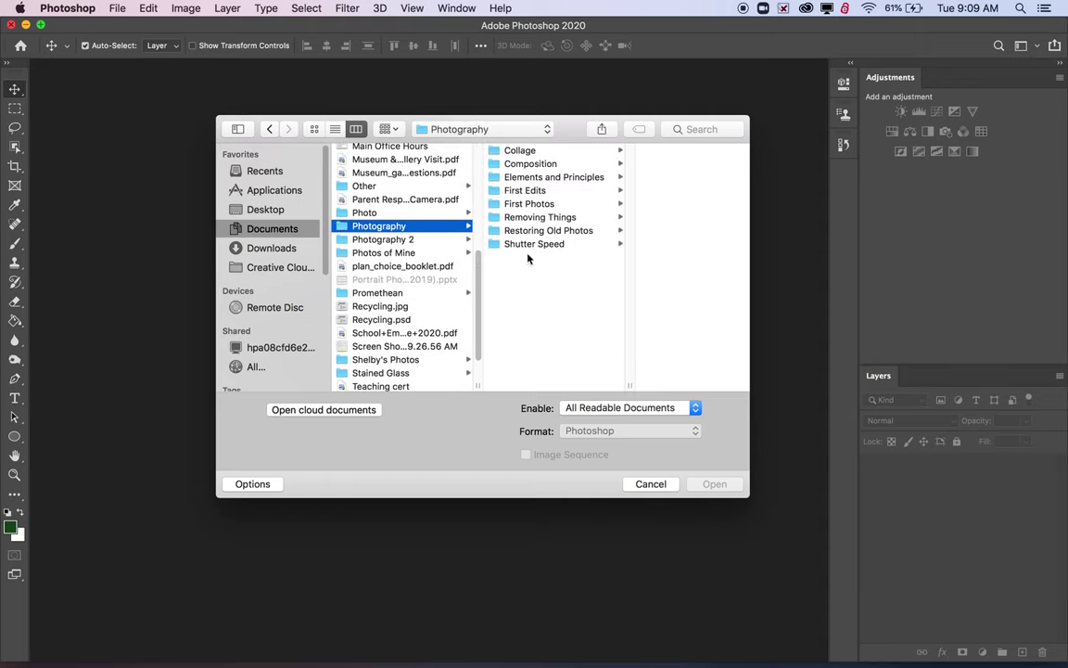
left_click(531, 164)
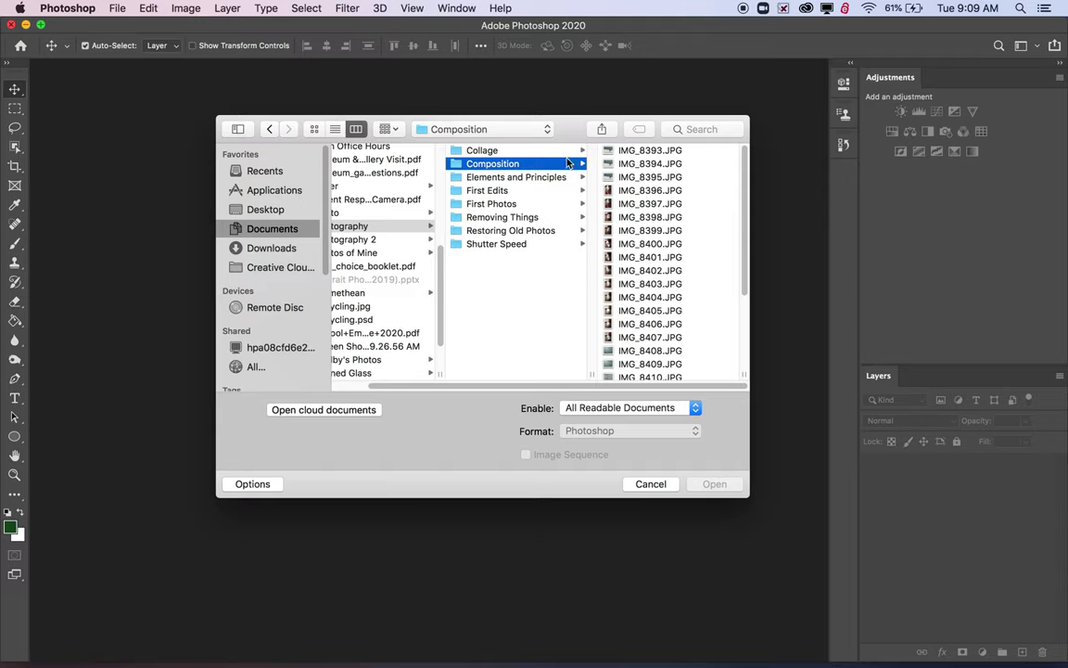
scroll(660, 325, "down", 4)
Pick the duck-on-dock photo IMG_8413.JPG from the photos and open it.
left_click(654, 317)
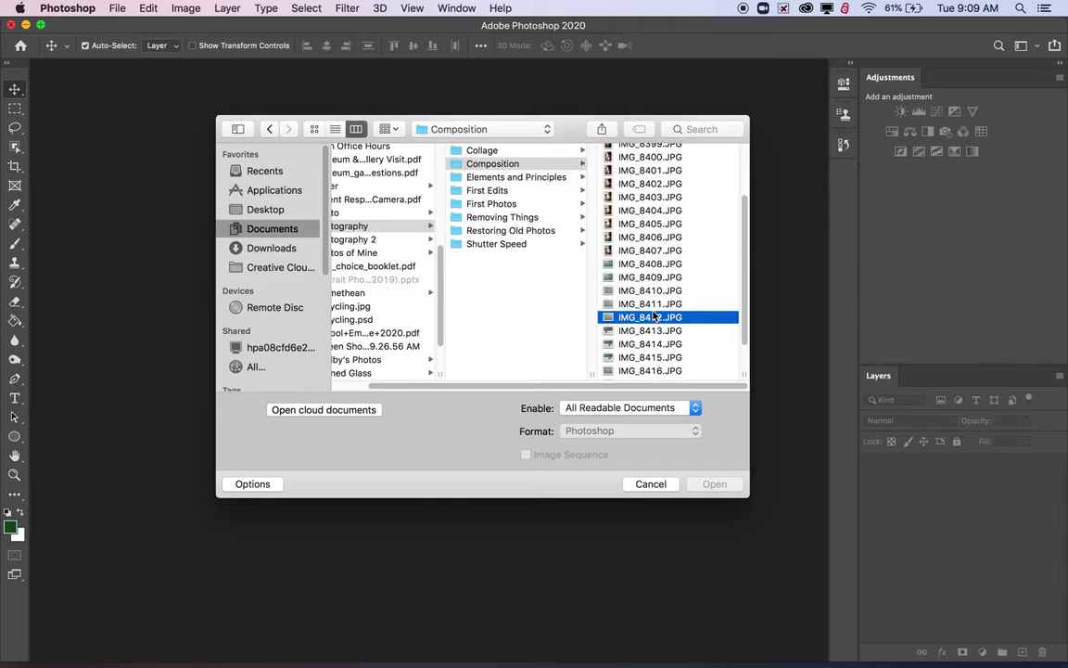
key("Down")
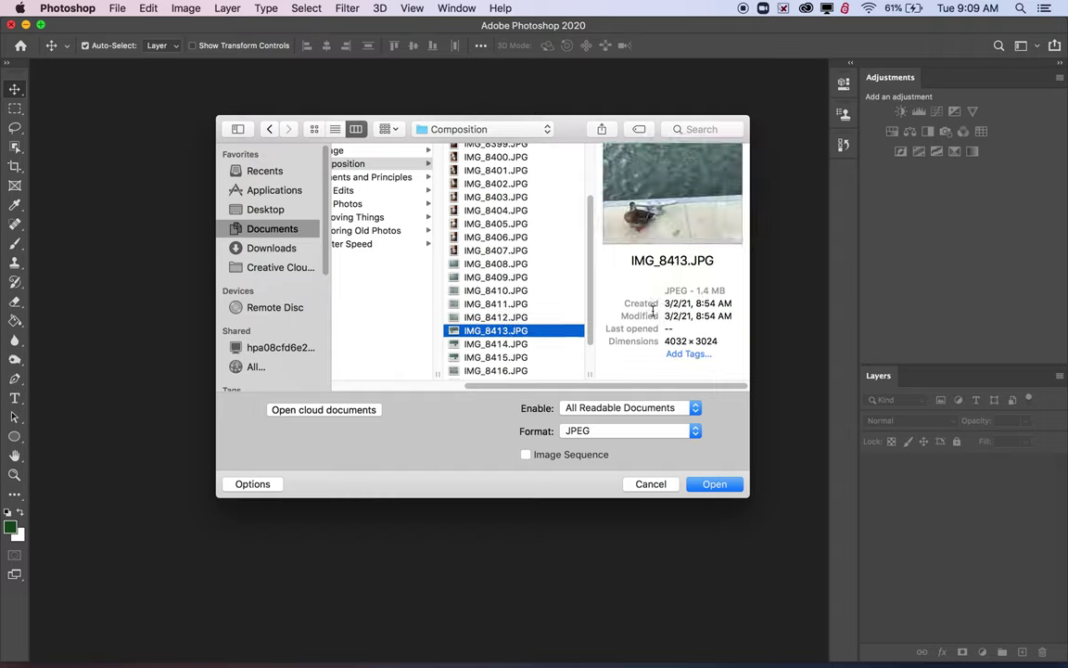
key("Down")
key("Down")
key("Down")
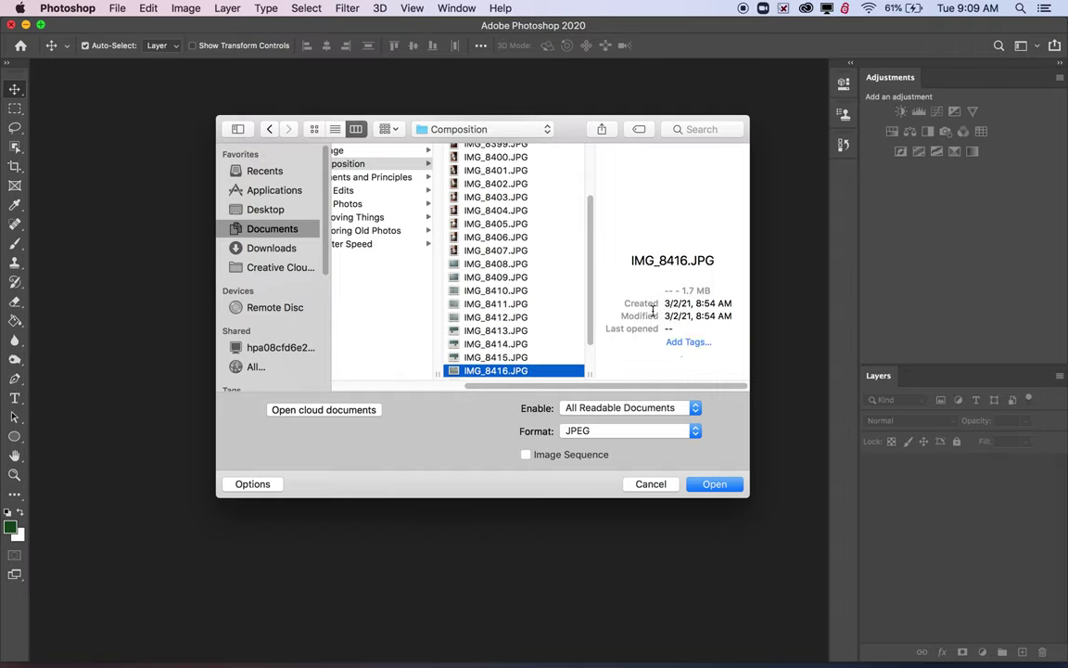
key("Down")
key("Down")
key("Down")
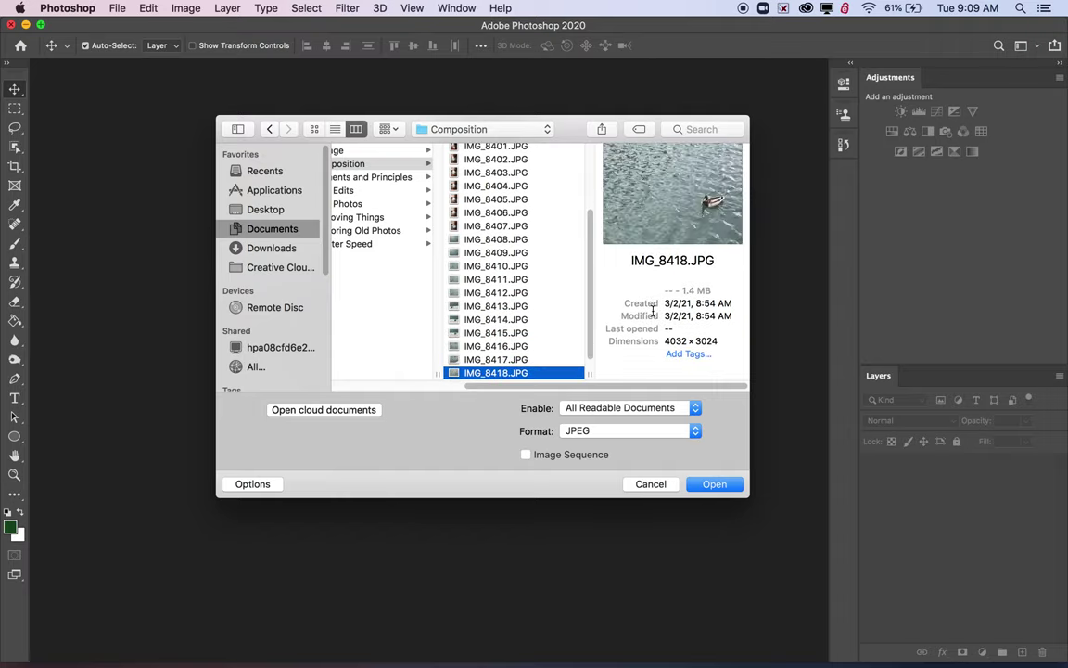
key("Up")
key("Up")
key("Up")
key("Up")
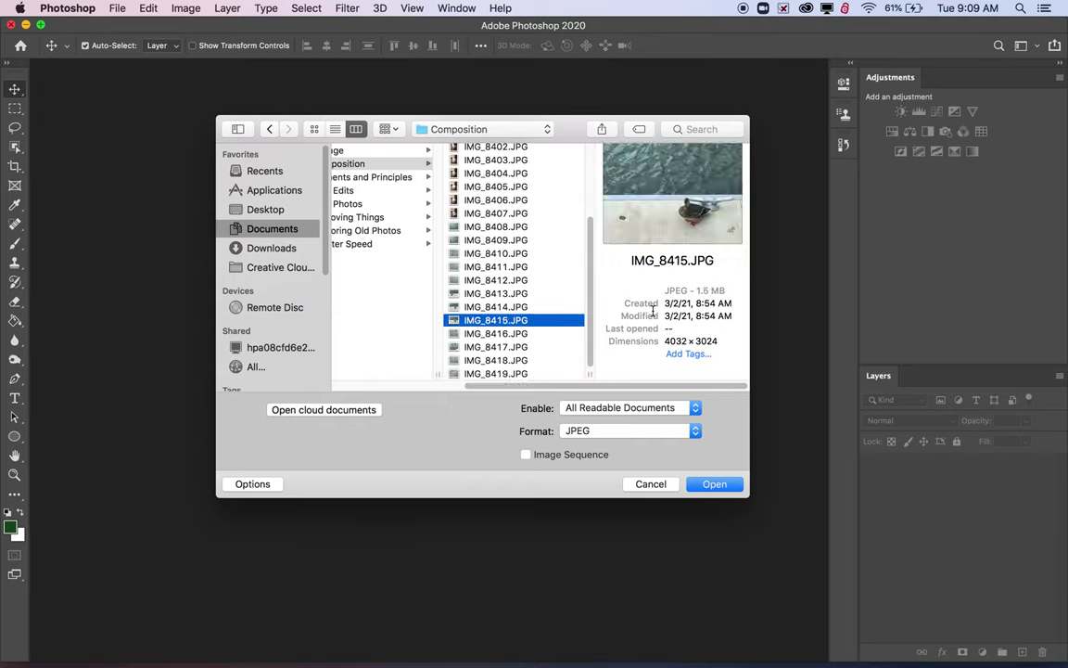
key("Up")
key("Up")
key("Up")
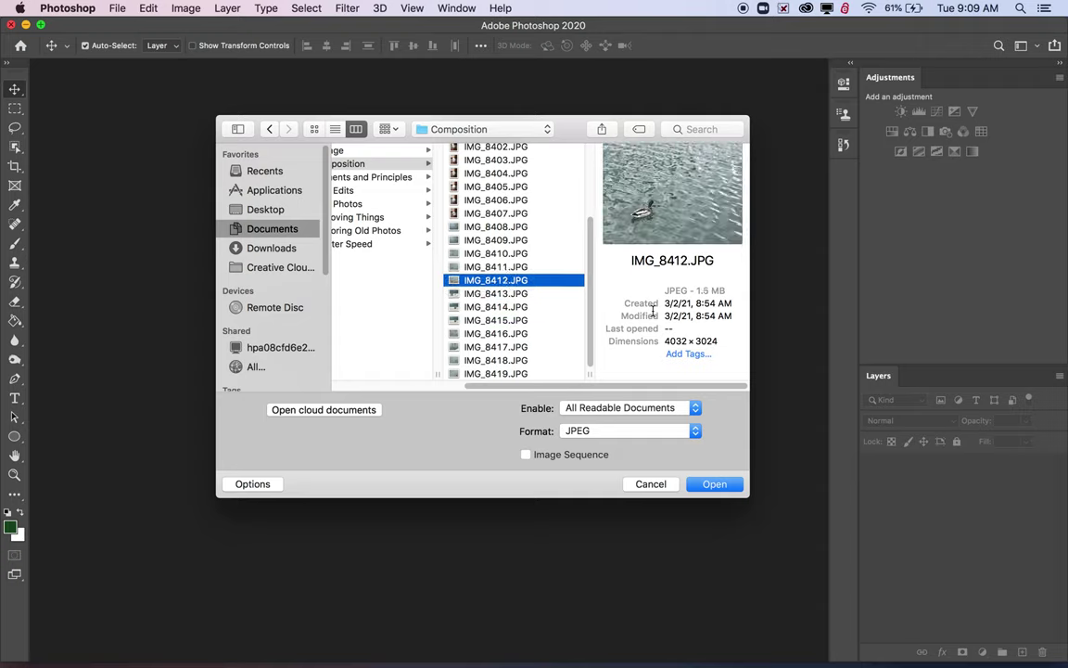
key("Down")
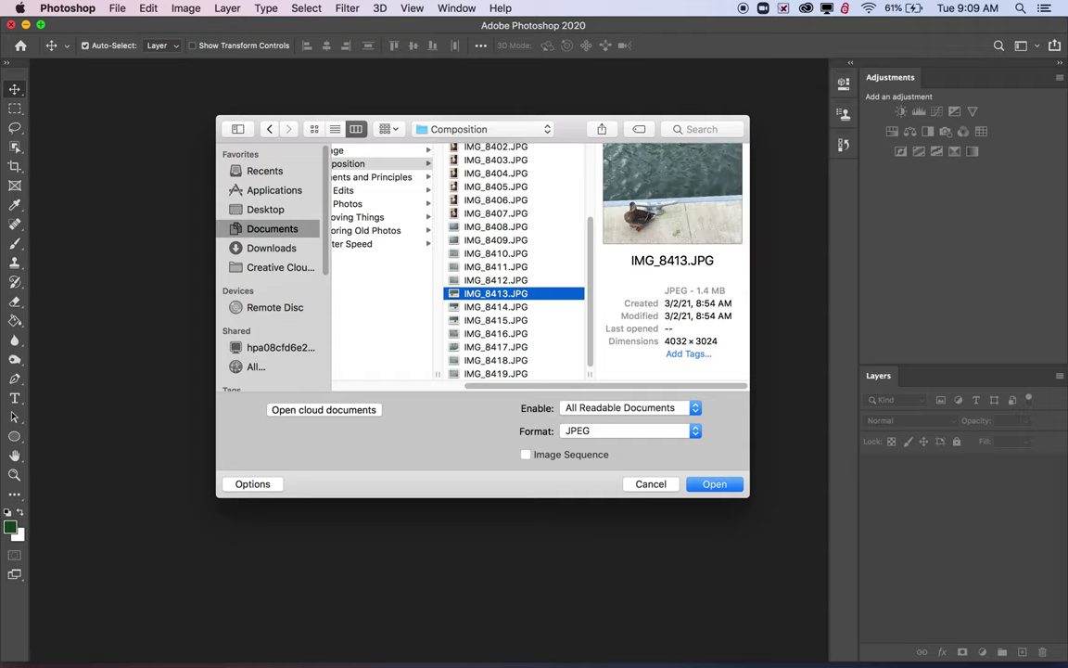
left_click(714, 485)
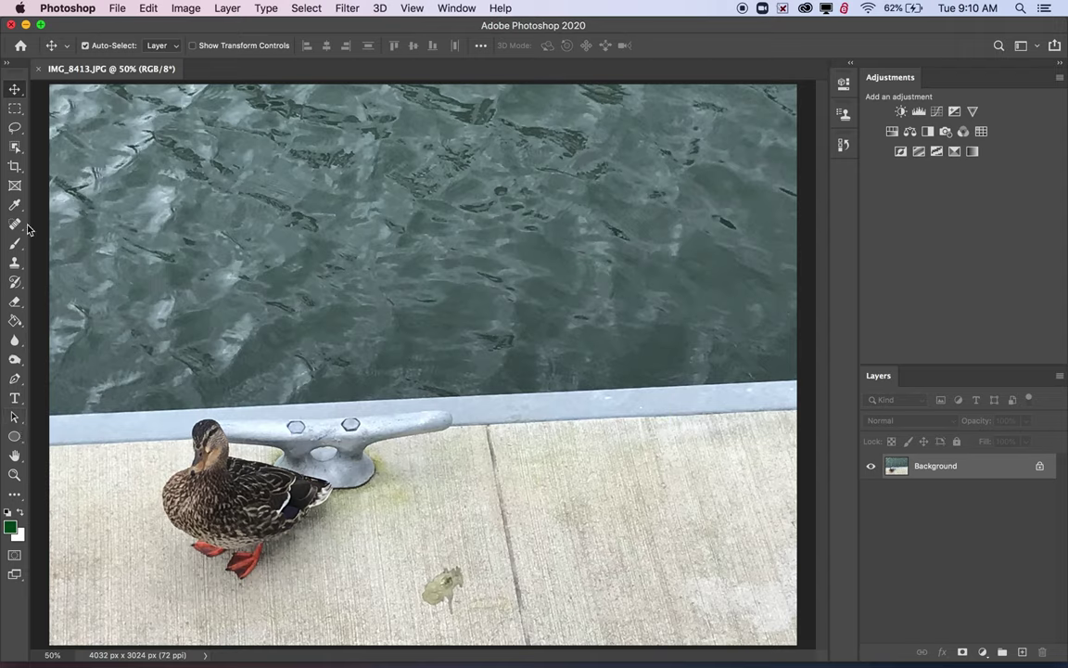
Show the toolbar flyout offering the Blur, Sharpen and Smudge tools.
left_click(18, 345)
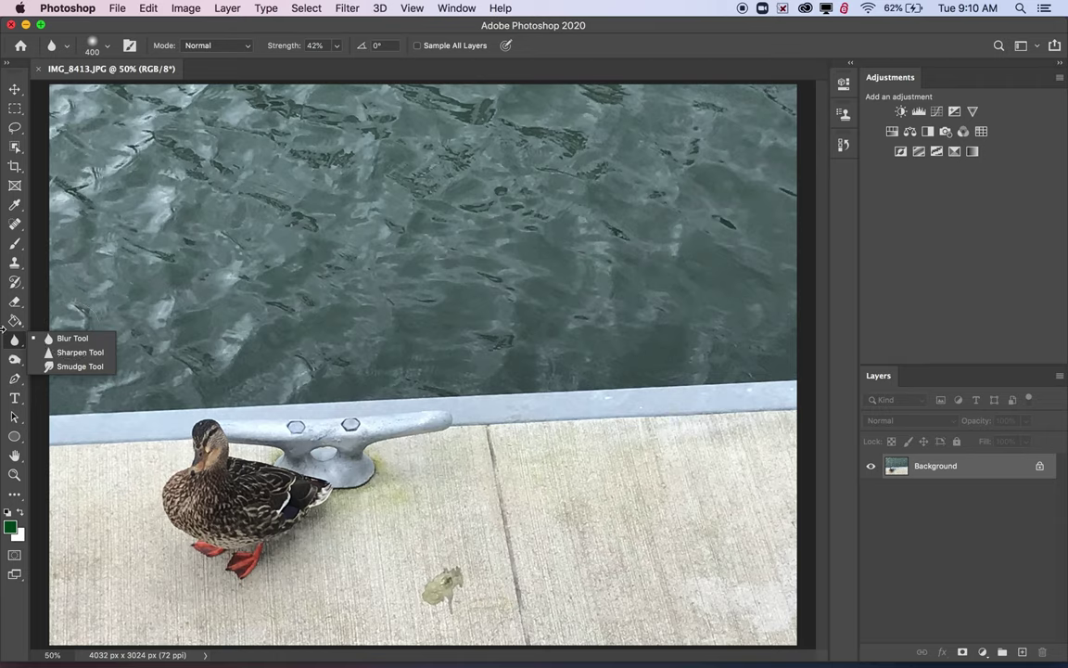
left_click(14, 340)
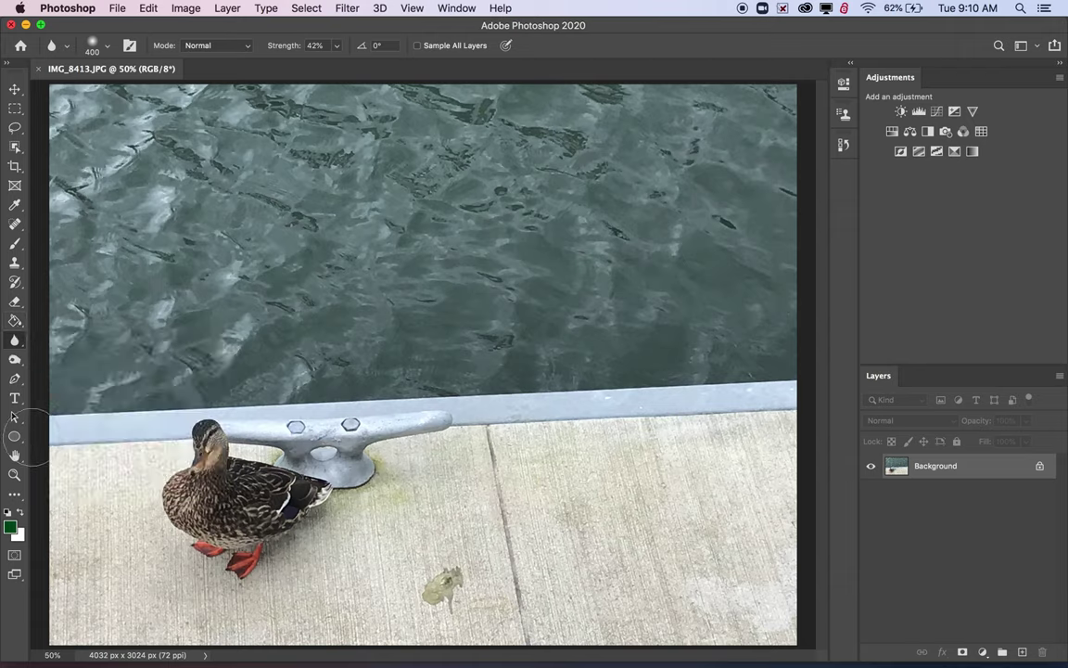
left_click(15, 342)
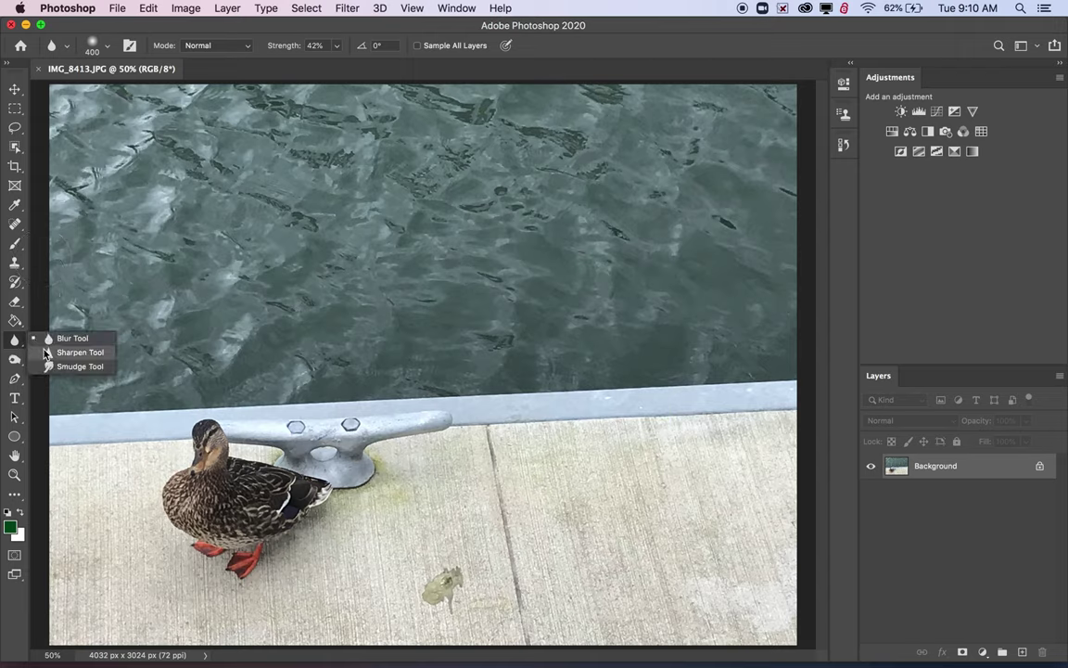
Select the Sharpen Tool and shrink its brush to 143 px at 33% strength.
left_click(46, 353)
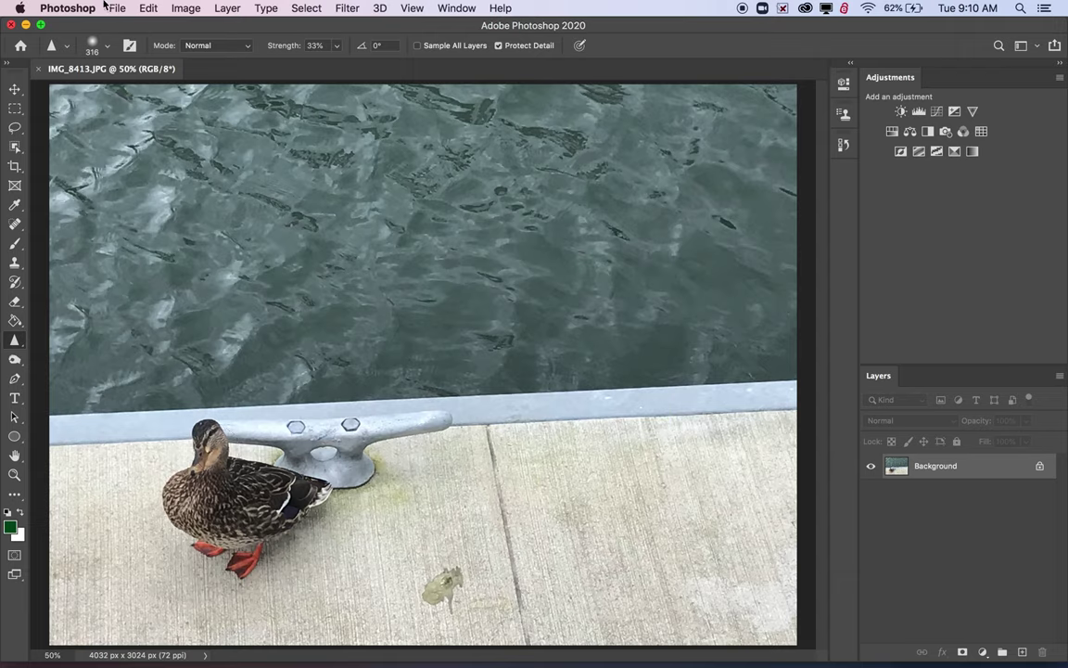
left_click(105, 46)
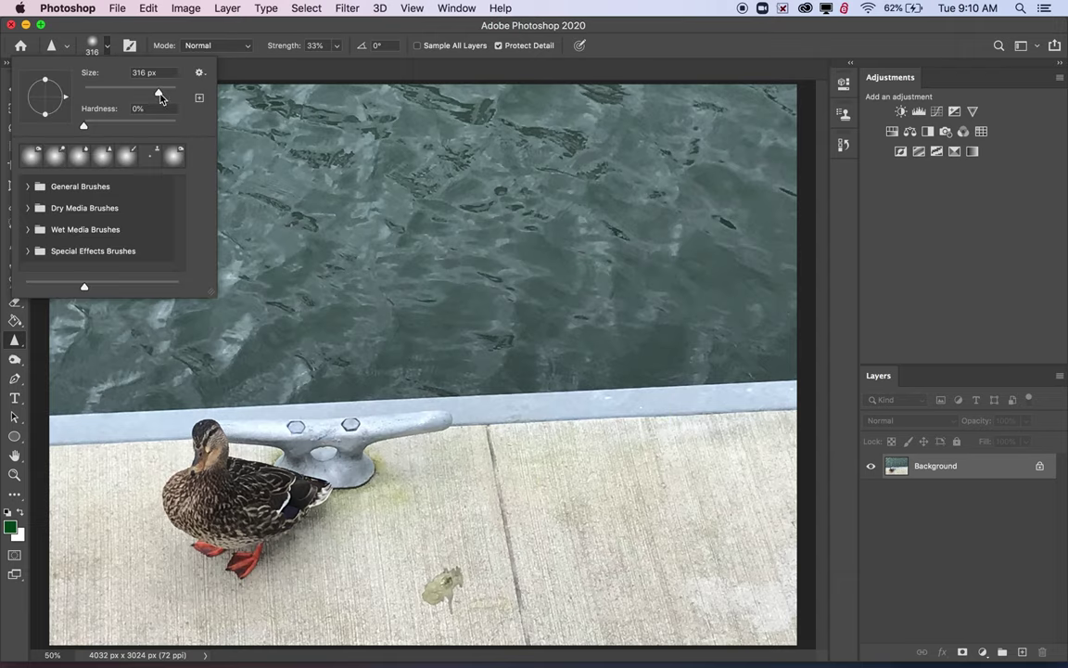
left_click_drag(157, 97, 140, 92)
key("Return")
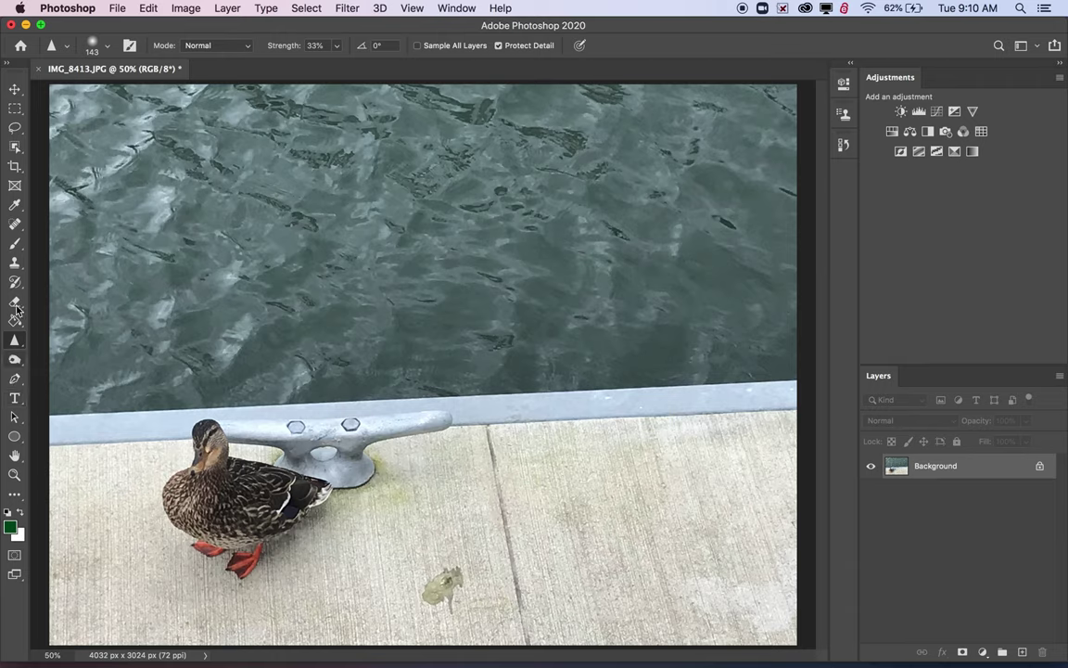
Heal the greenish blotch on the dock with the Content-Aware Spot Healing Brush, then select the Move tool.
left_click(15, 223)
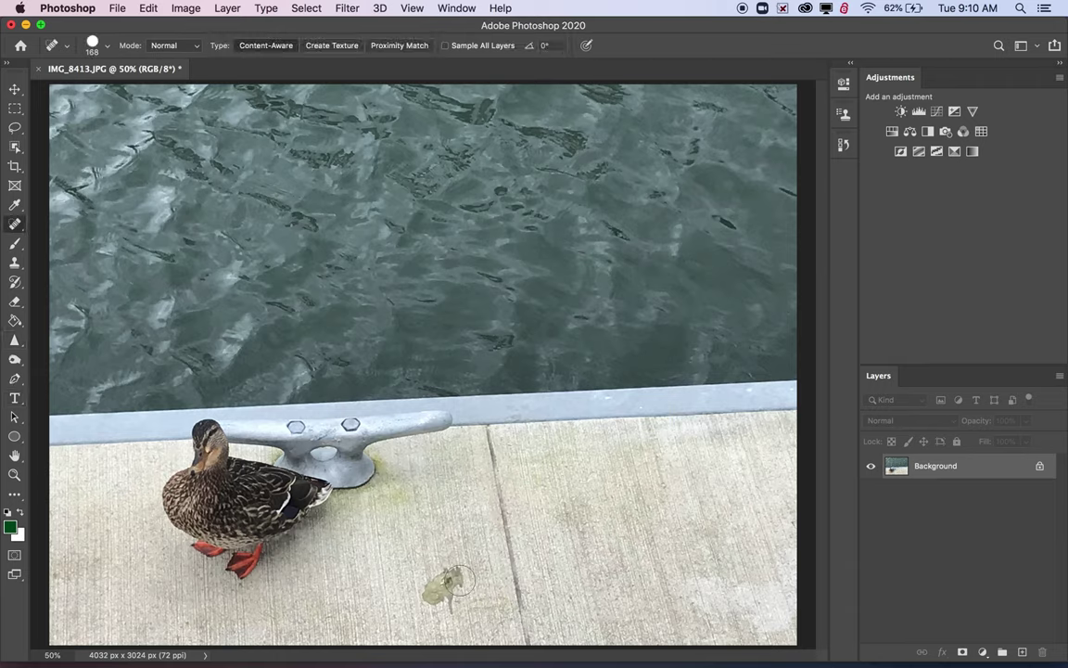
mouse_move(457, 580)
left_mouse_down()
mouse_move(436, 593)
mouse_move(445, 607)
mouse_move(435, 566)
mouse_move(490, 611)
mouse_move(476, 660)
mouse_move(479, 597)
mouse_move(468, 596)
mouse_move(485, 598)
left_mouse_up()
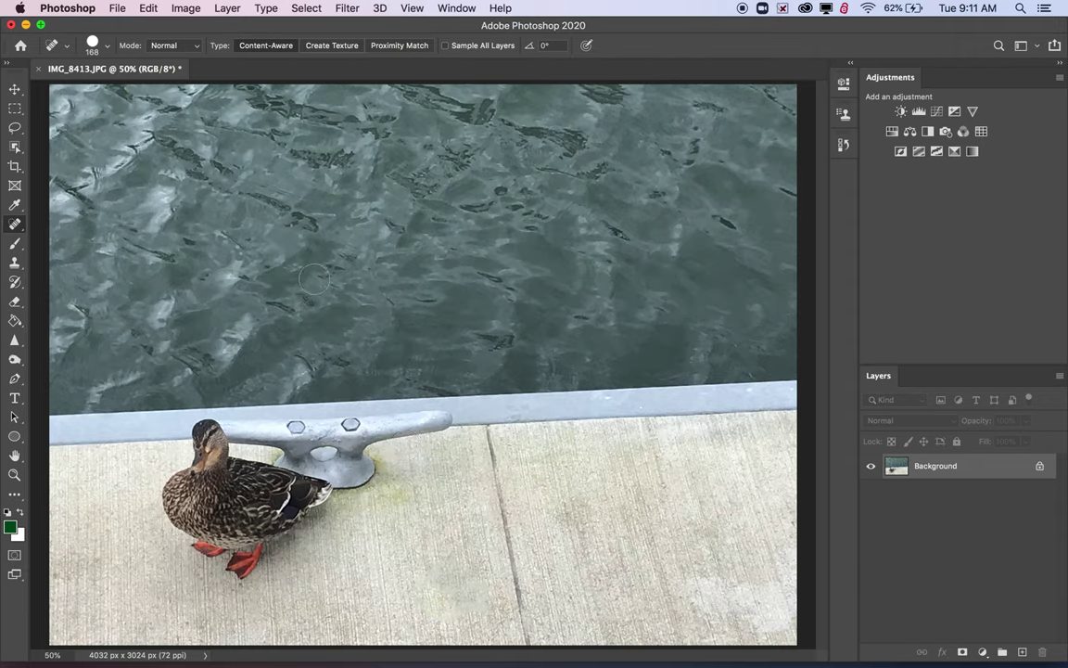
key("v")
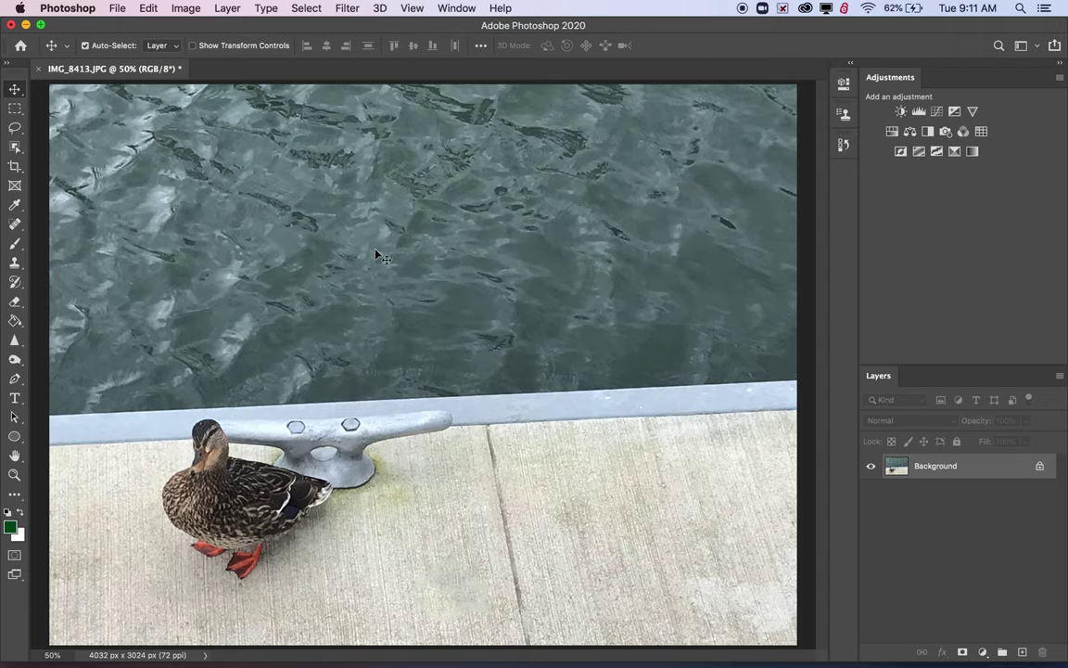
Start Save As for the edited photo and move the cloud-or-computer prompt to the top.
left_click(119, 8)
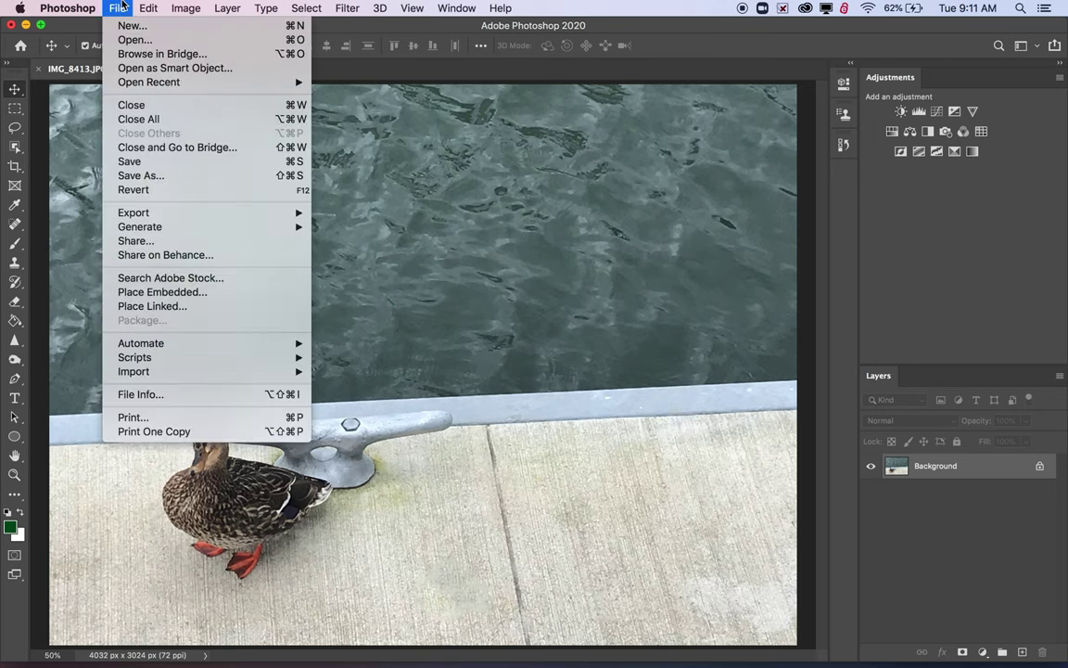
left_click(151, 177)
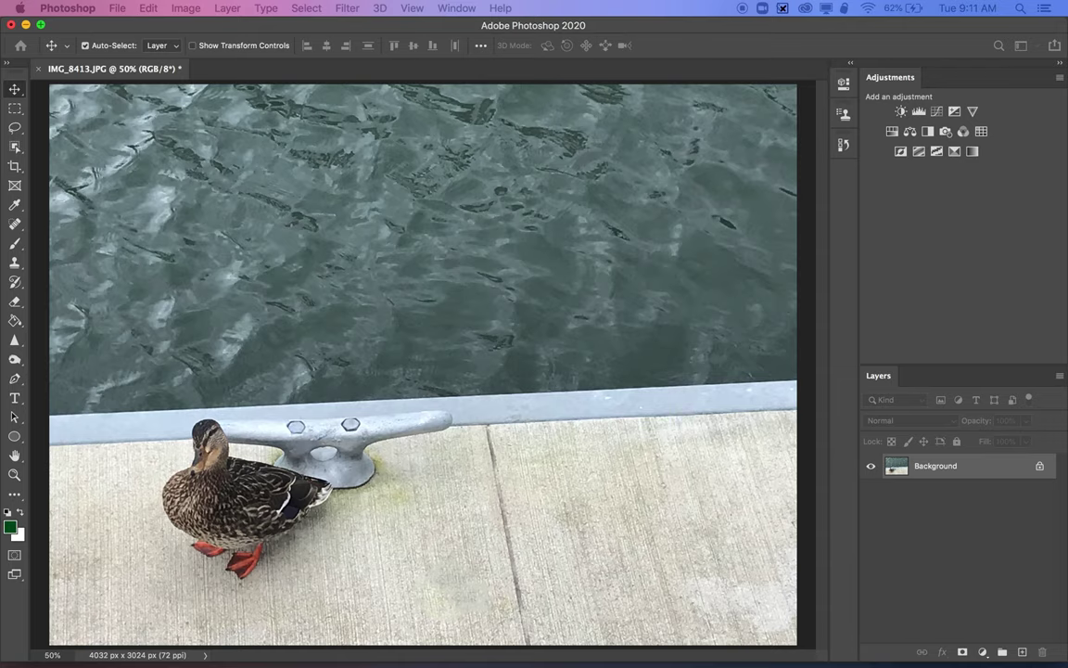
key("super+s")
left_click_drag(704, 326, 734, 89)
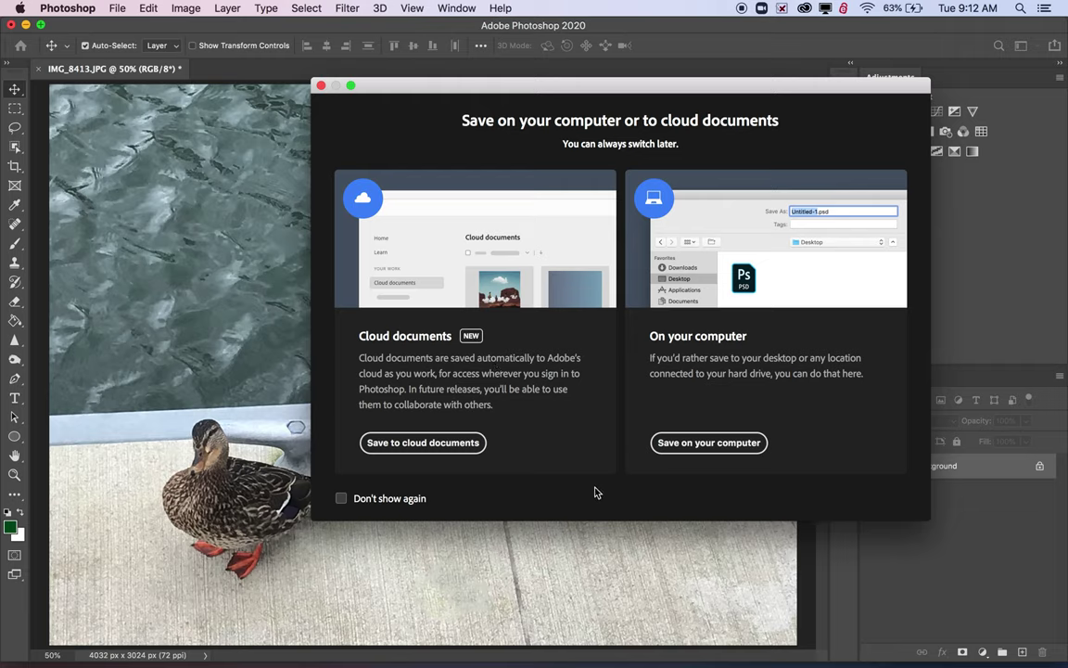
Save to this computer, choosing Documents > Photography > Composition as the destination folder.
left_click(703, 444)
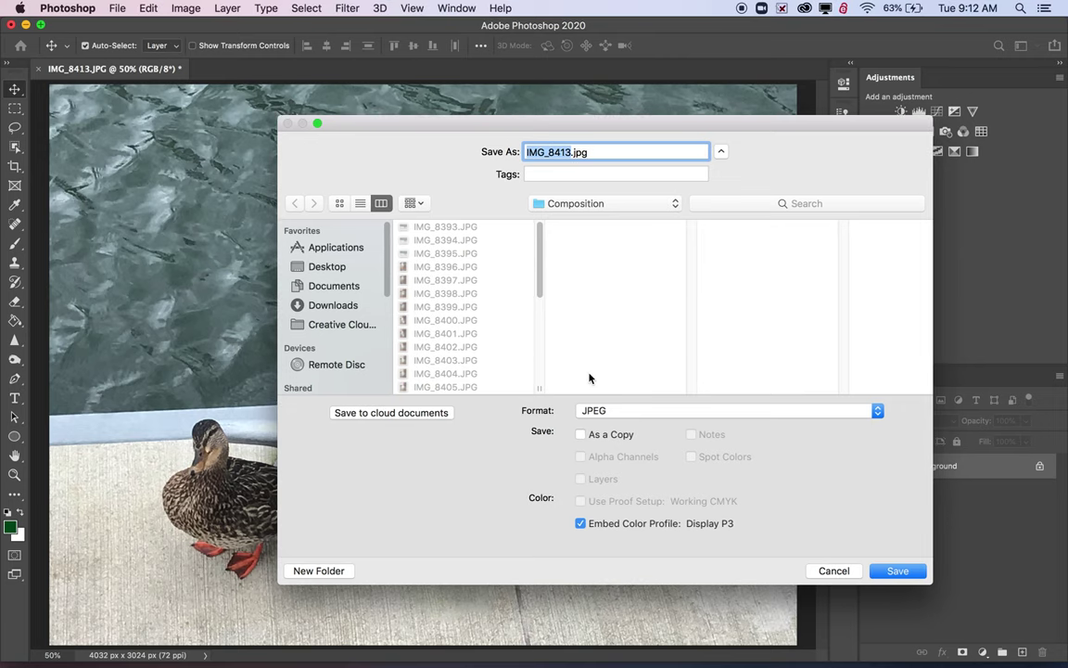
left_click(721, 151)
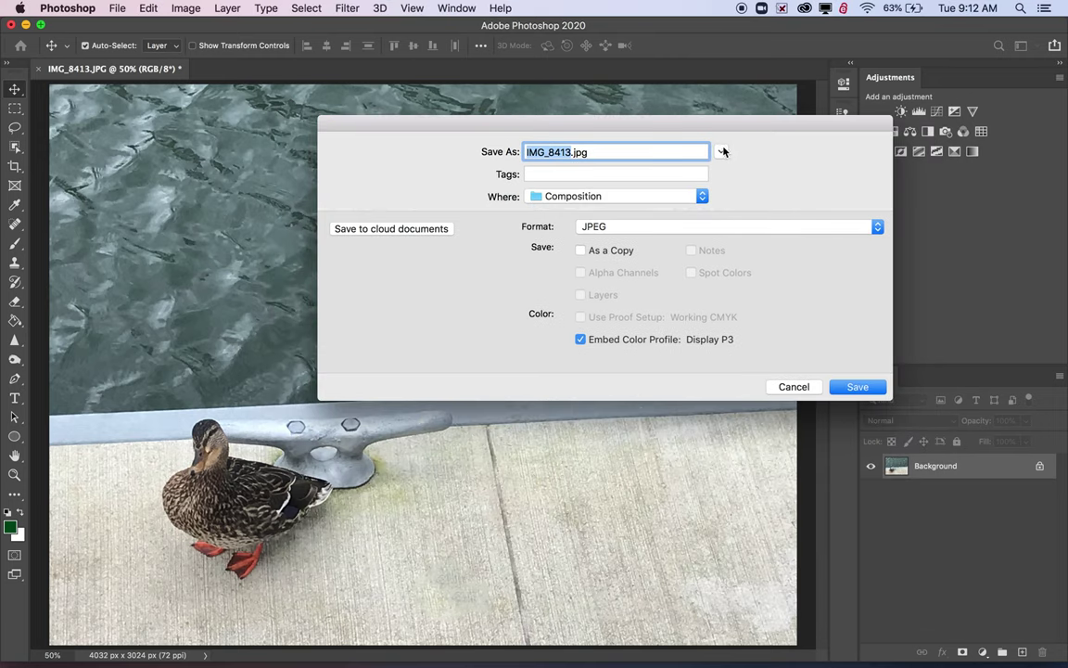
left_click(721, 152)
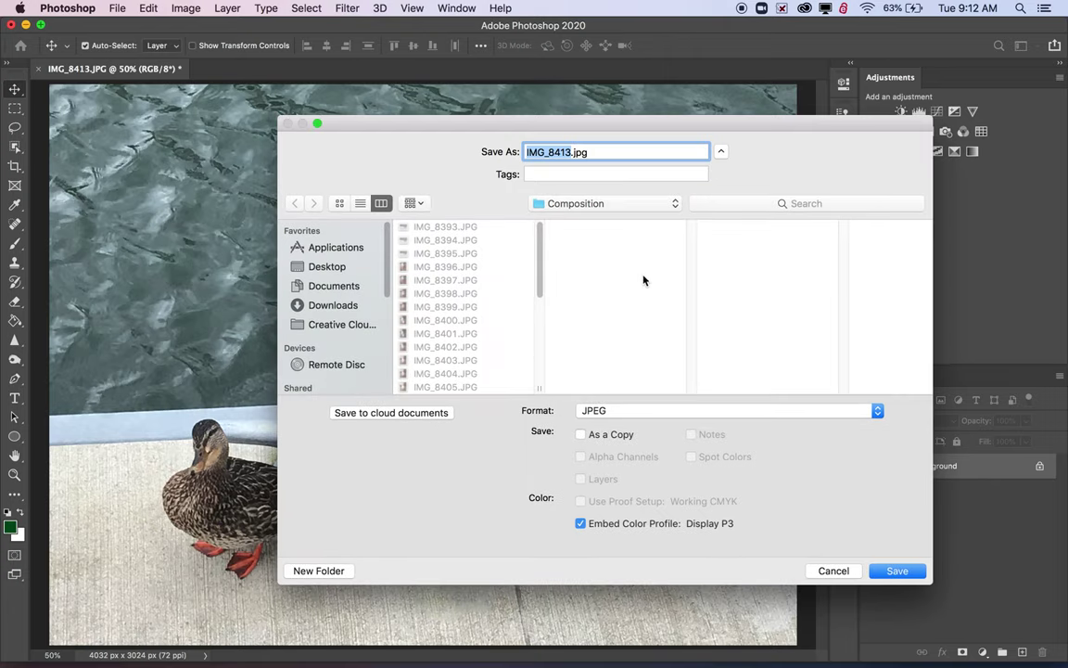
left_click(579, 208)
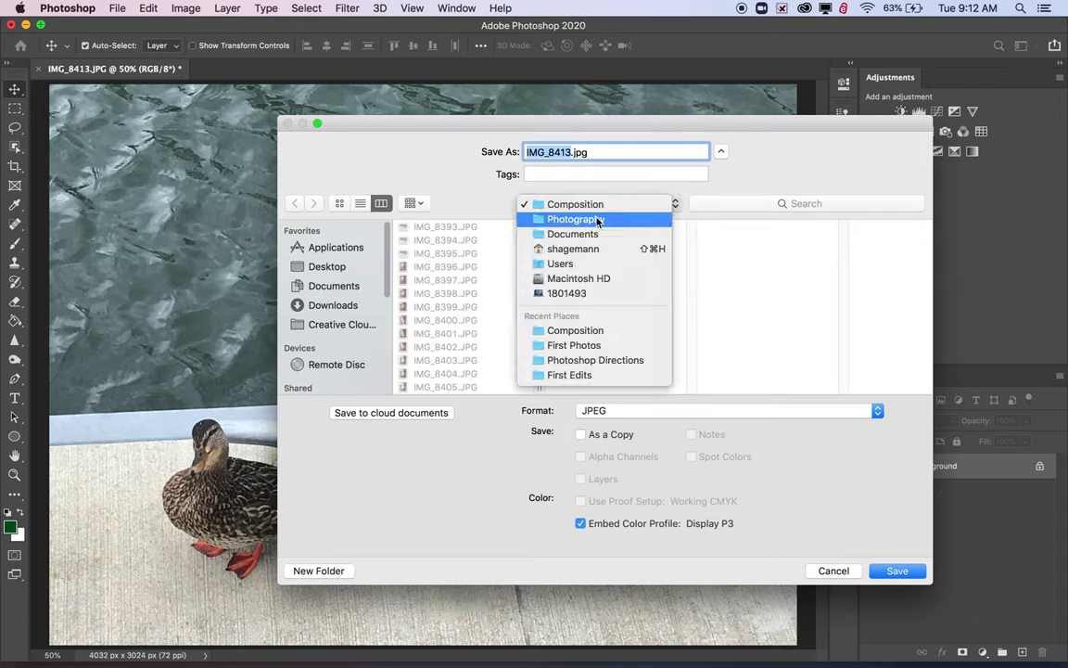
left_click(594, 197)
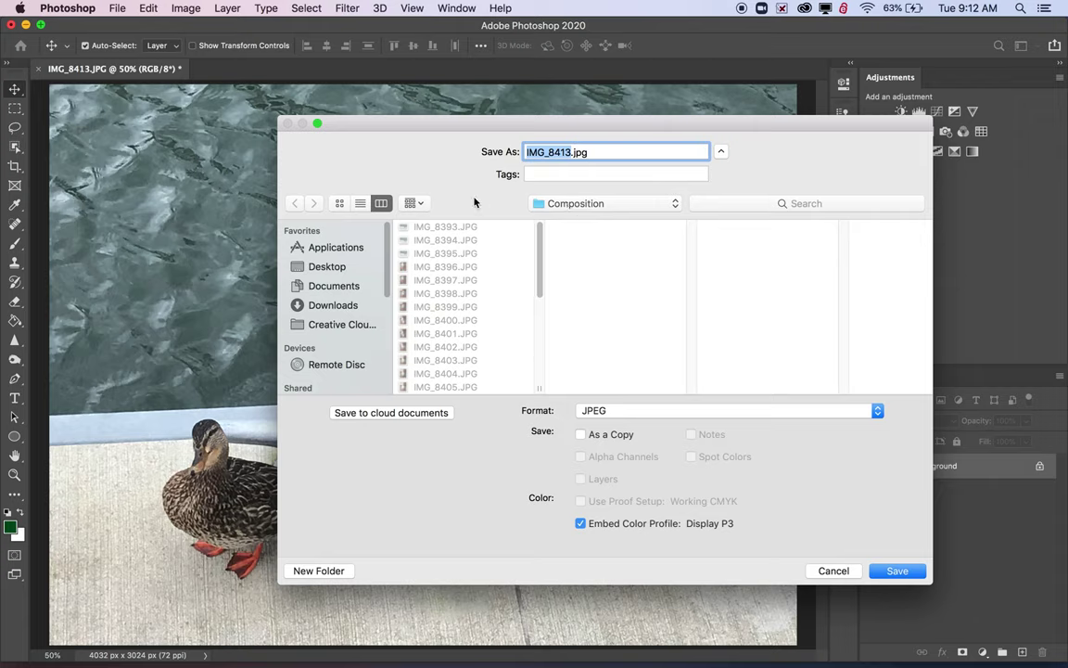
left_click(335, 285)
scroll(503, 336, "down", 10)
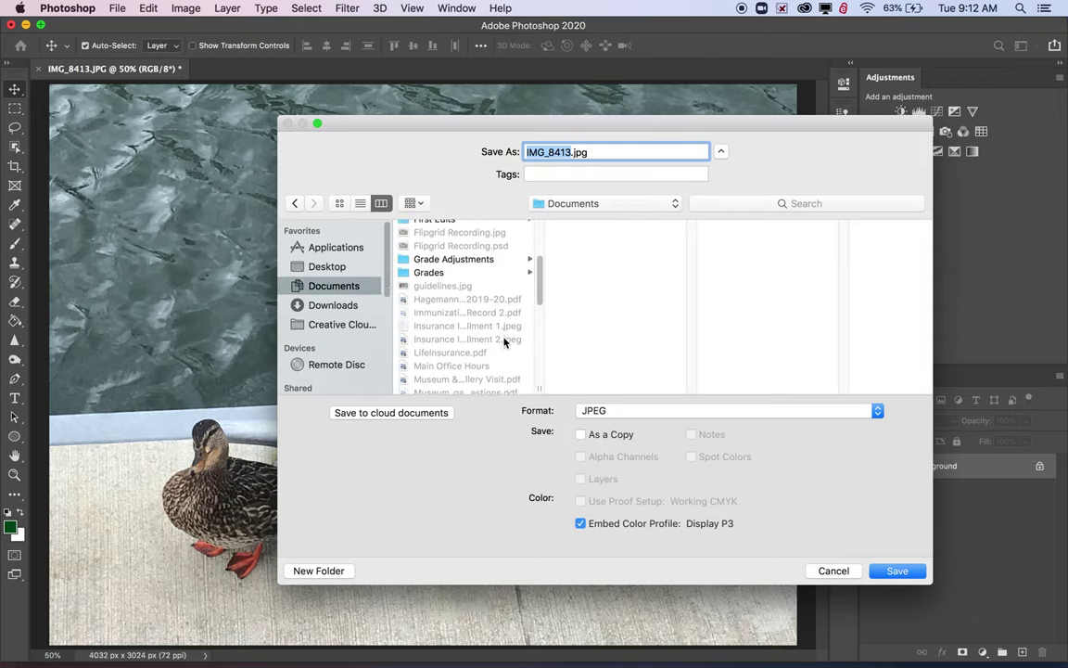
left_click(454, 269)
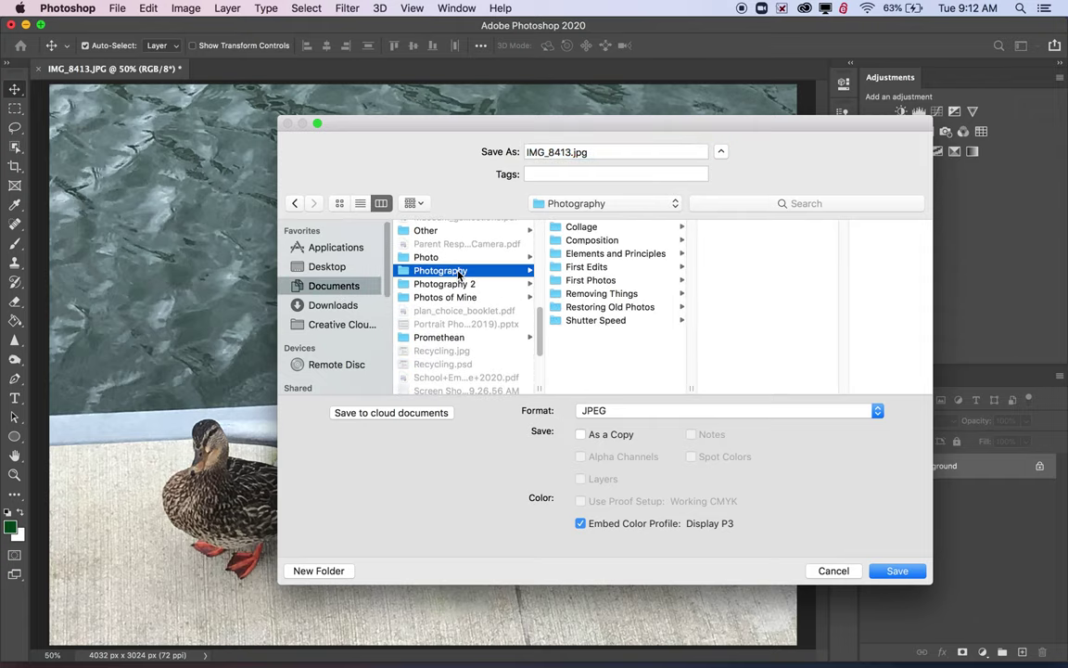
left_click(591, 241)
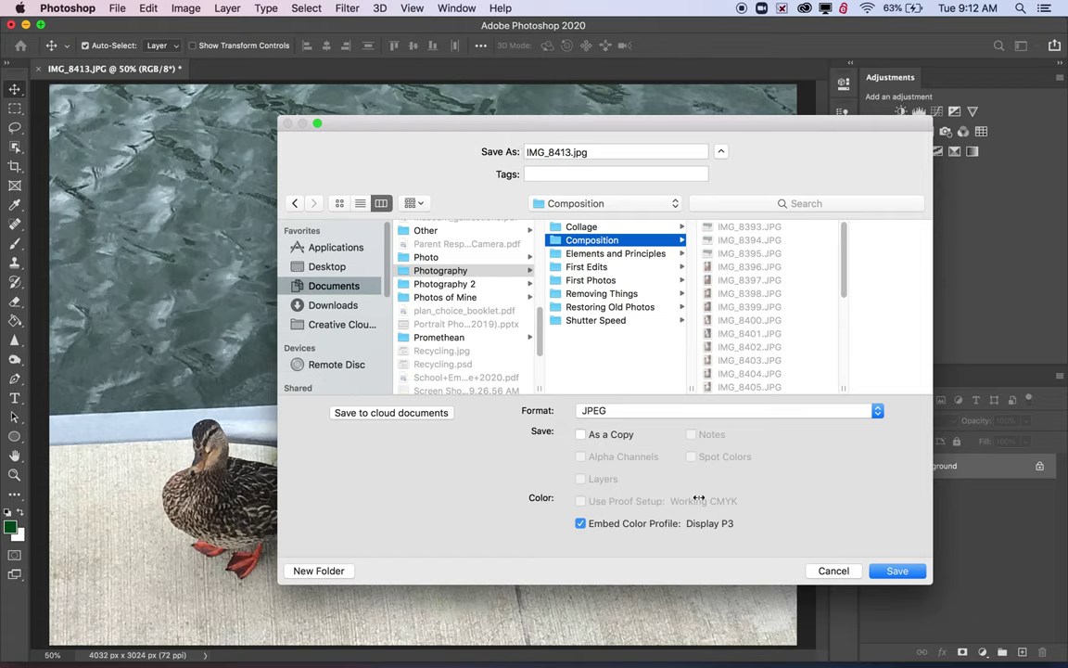
Name the file IMG_8413Edited.jpg and save it.
key("Tab")
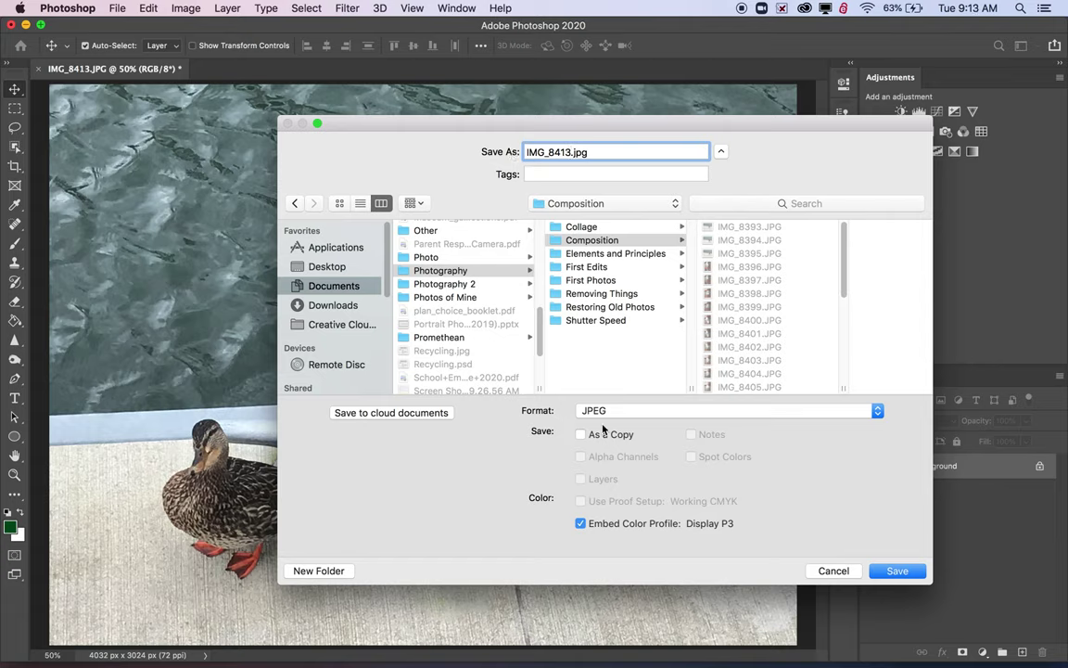
type("Edited")
left_click(897, 571)
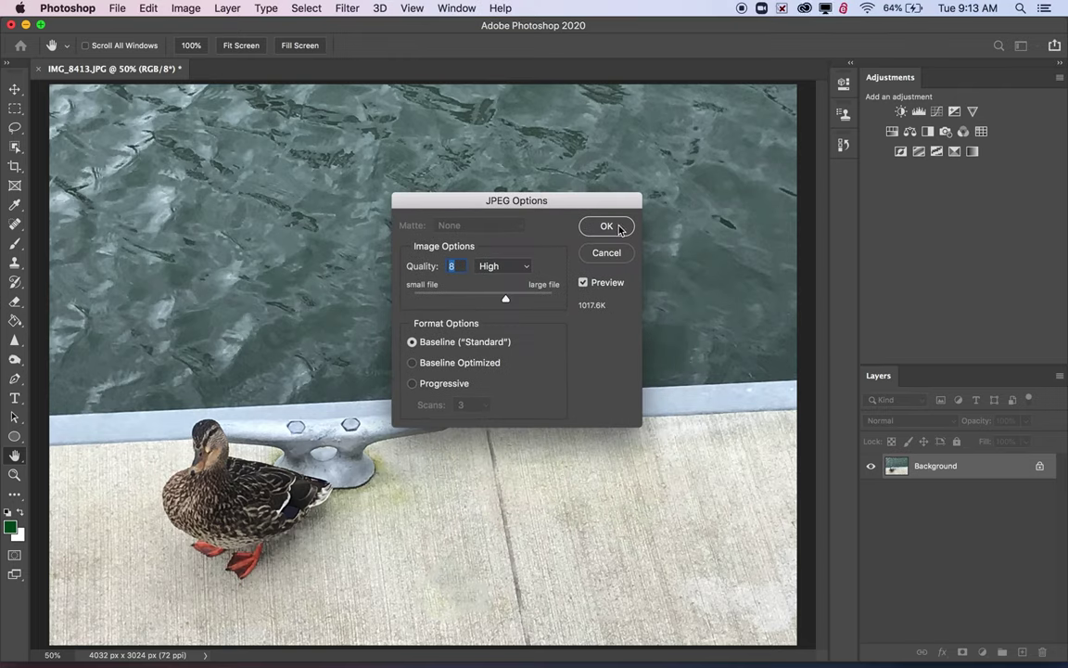
Accept JPEG Options at quality 8 (High) and close the saved IMG_8413Edited.jpg.
left_click(607, 226)
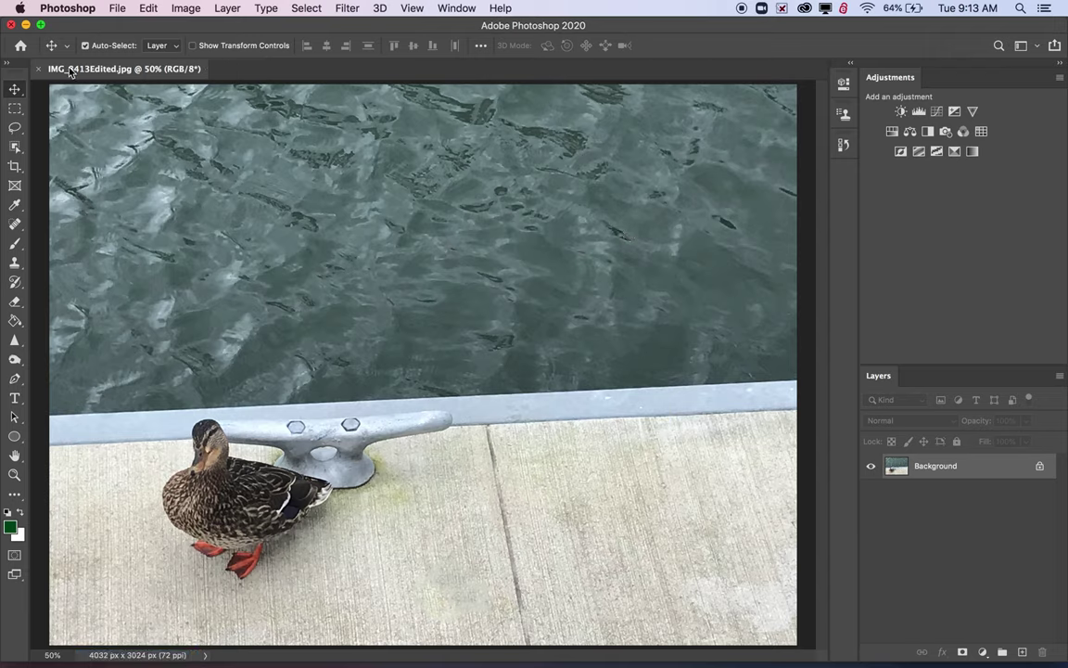
left_click(40, 69)
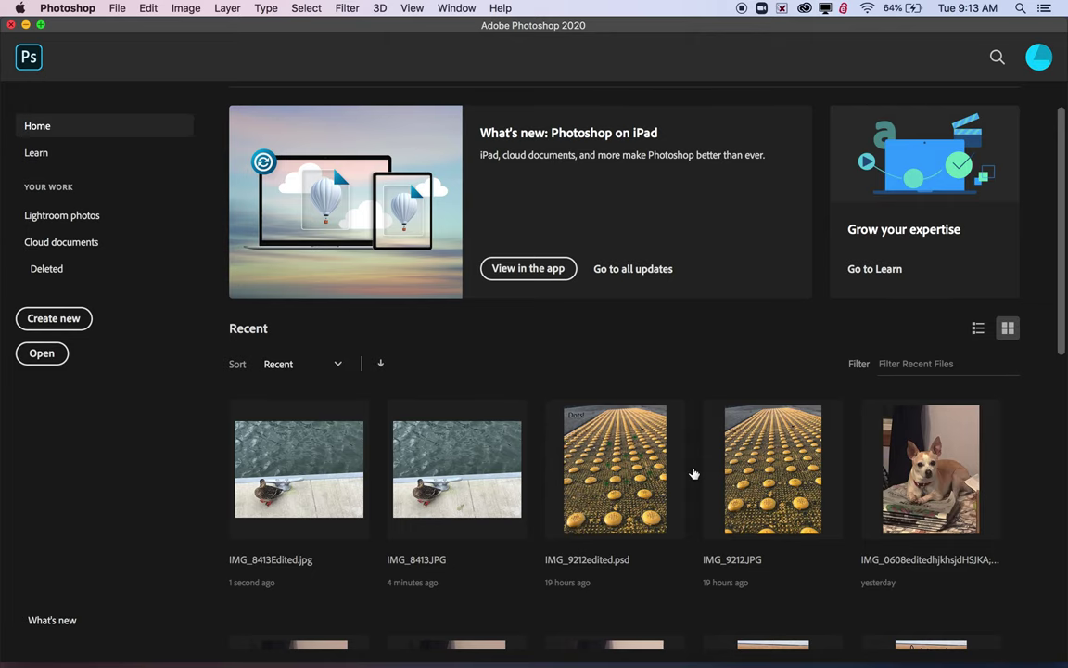
Bring up the Composition Finder window and preview IMG_8413.JPG, then IMG_8413Edited.jpg.
key("ctrl+Up")
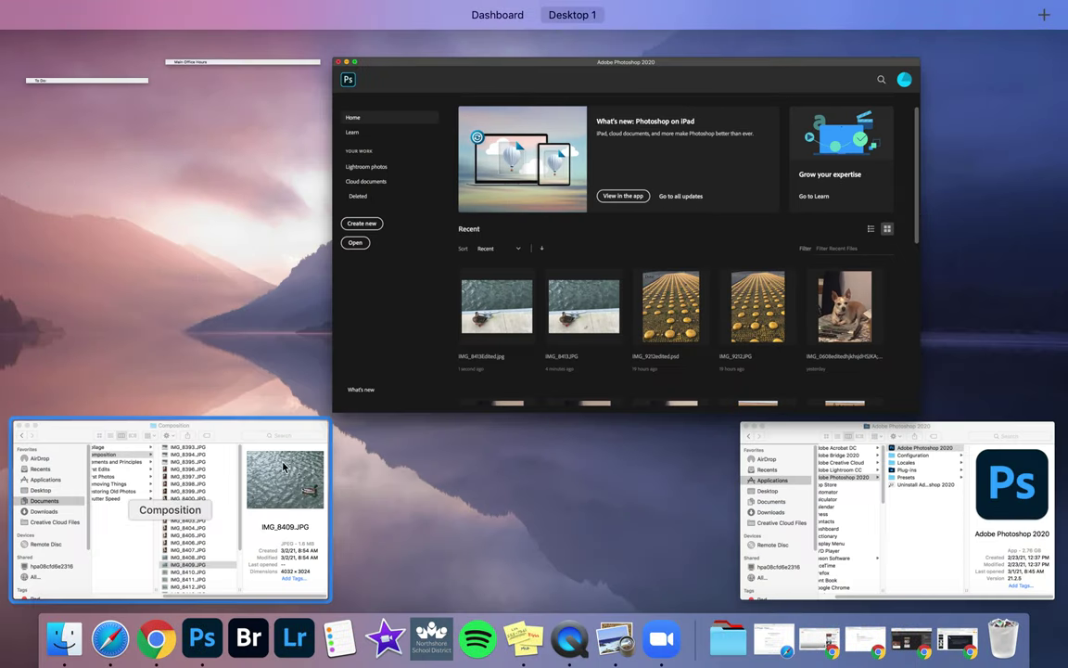
left_click(215, 439)
scroll(637, 493, "down", 5)
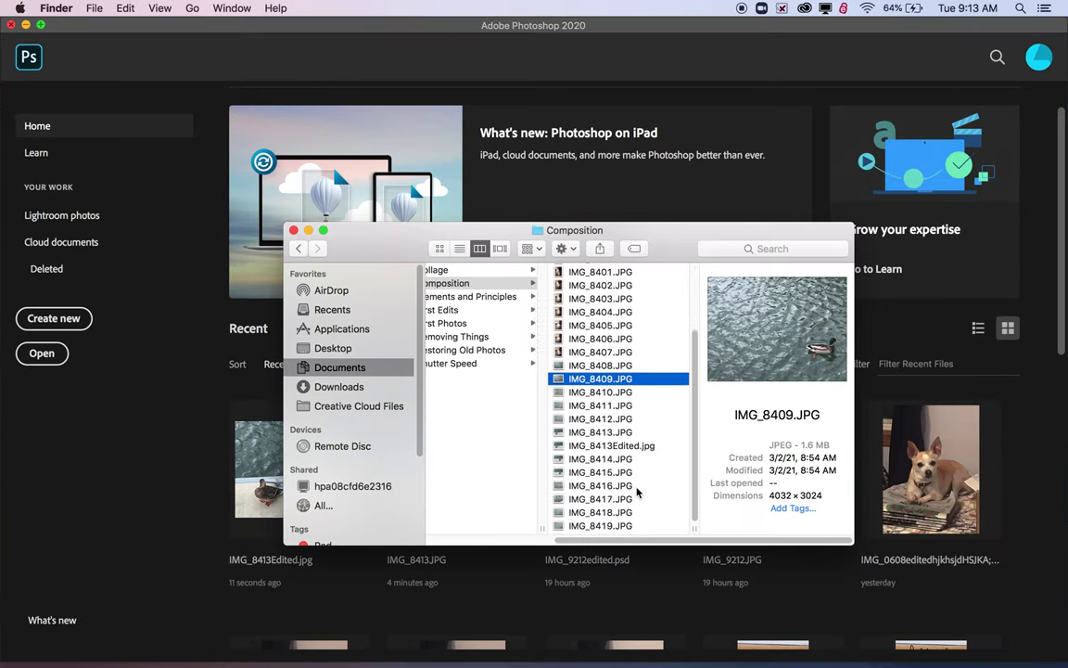
scroll(643, 481, "up", 1)
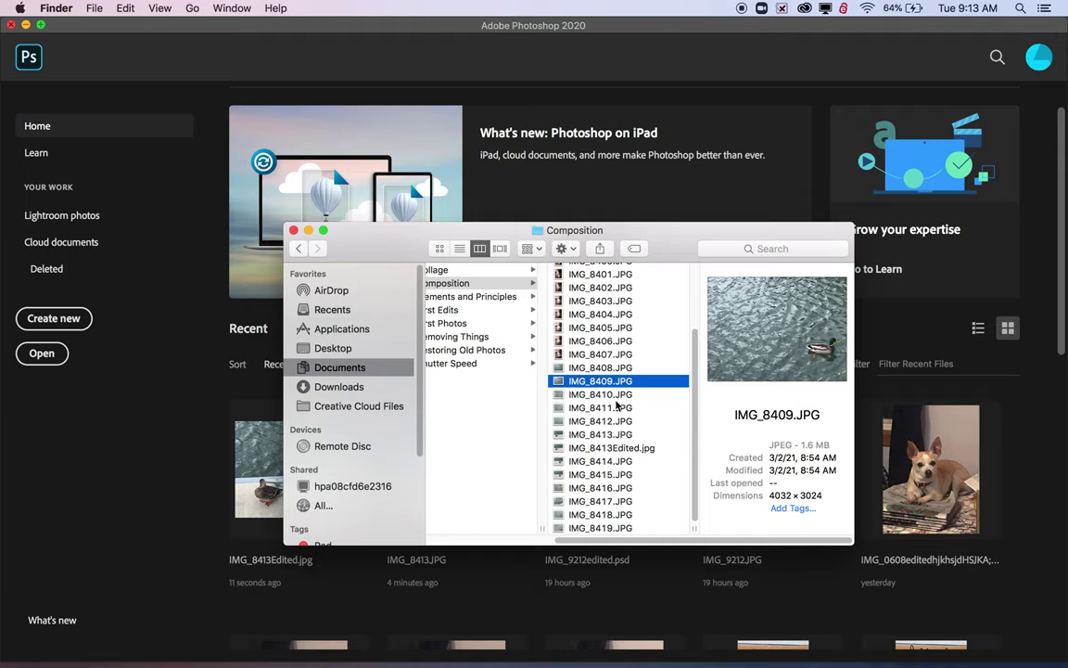
left_click(631, 434)
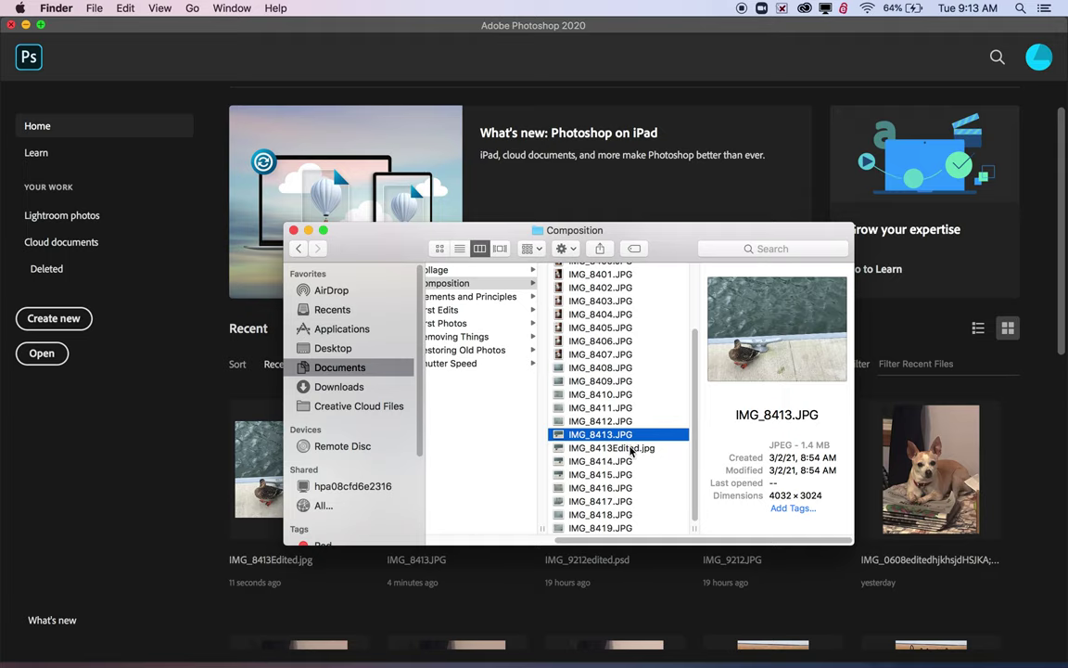
left_click(631, 450)
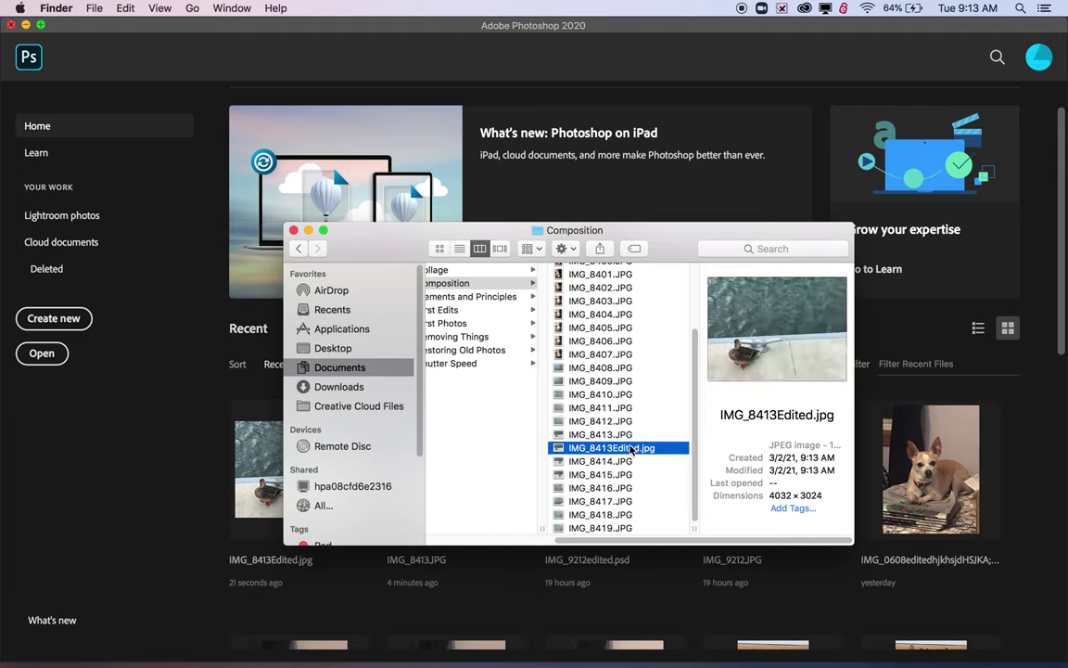